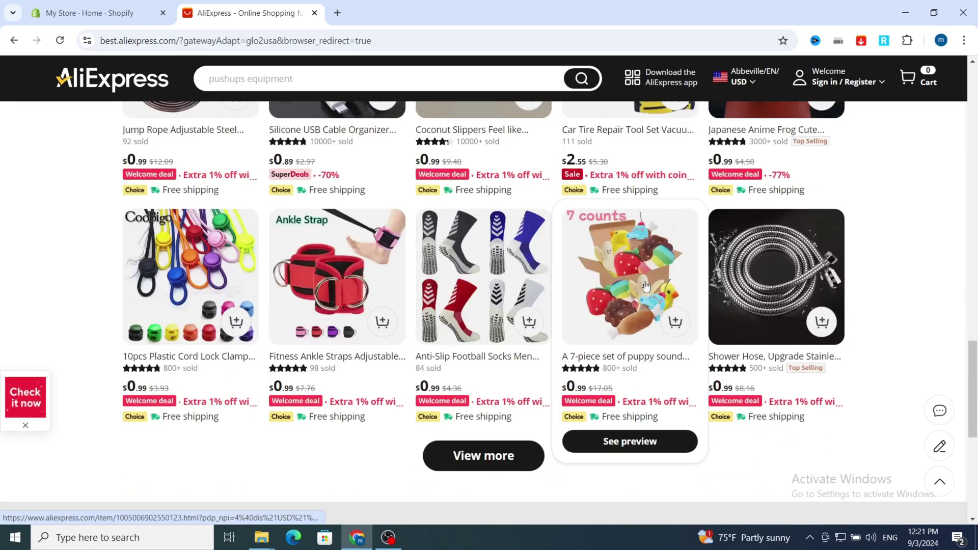
- Sign in to AliExpress with a Google account, switching away from the suggested account
{"action": "left_click", "coordinate": [76, 13]}
{"action": "left_click", "coordinate": [239, 13]}
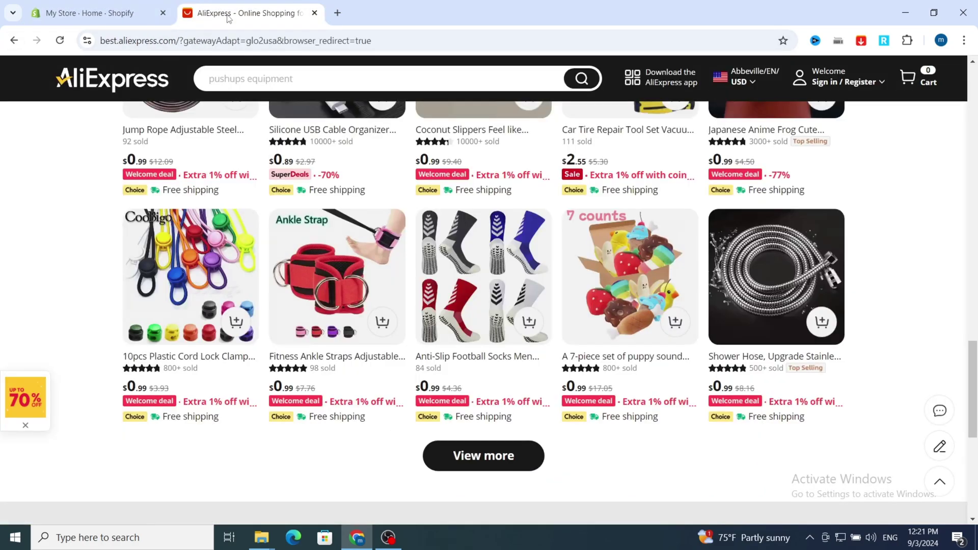
{"action": "scroll", "coordinate": [451, 318], "scroll_direction": "up", "scroll_amount": 10}
{"action": "scroll", "coordinate": [451, 318], "scroll_direction": "up", "scroll_amount": 10}
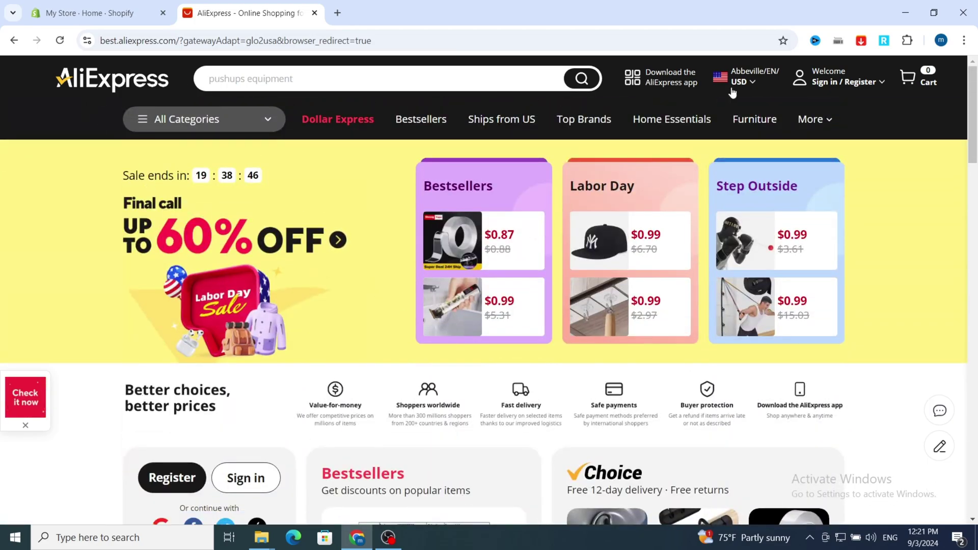
{"action": "mouse_move", "coordinate": [841, 81]}
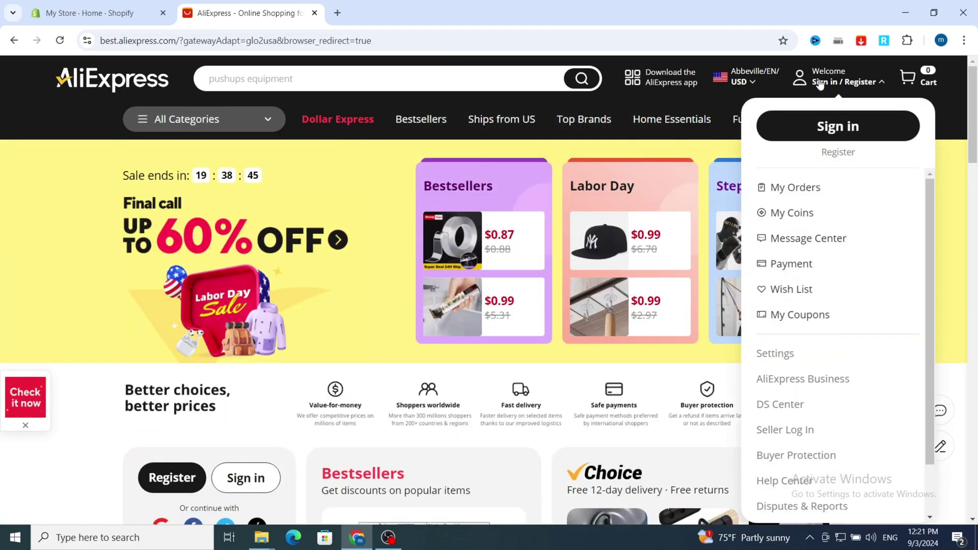
{"action": "left_click", "coordinate": [824, 128]}
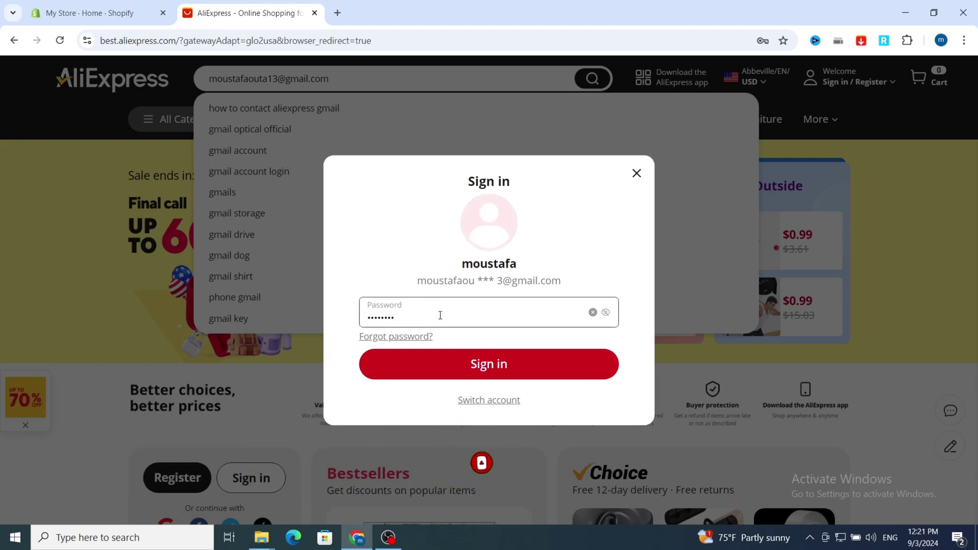
{"action": "left_click", "coordinate": [475, 401]}
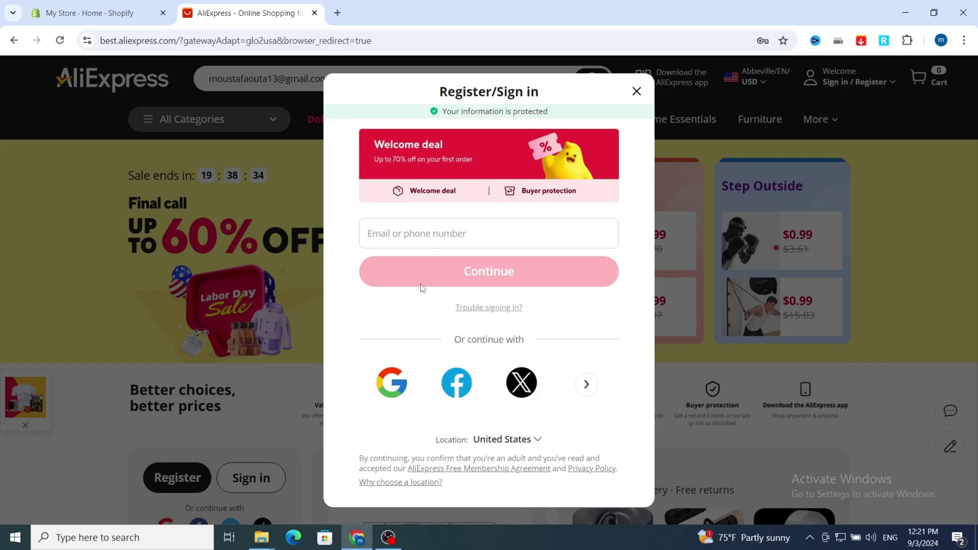
{"action": "left_click", "coordinate": [393, 382]}
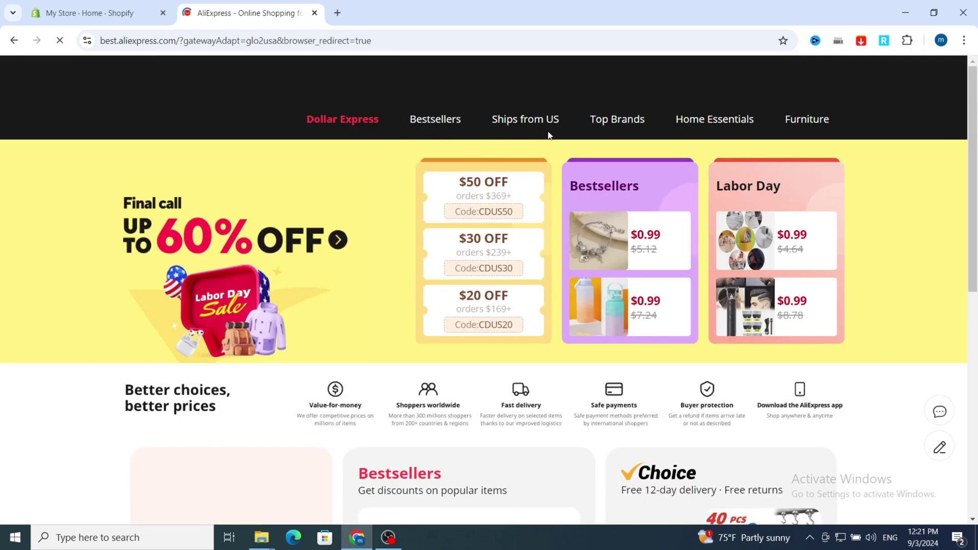
{"action": "mouse_move", "coordinate": [861, 83]}
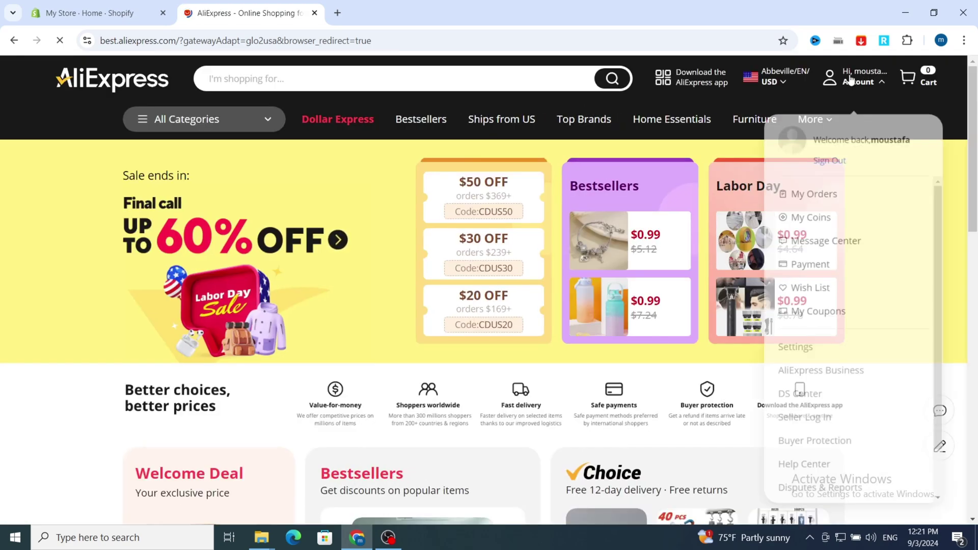
{"action": "scroll", "coordinate": [332, 212], "scroll_direction": "down", "scroll_amount": 4}
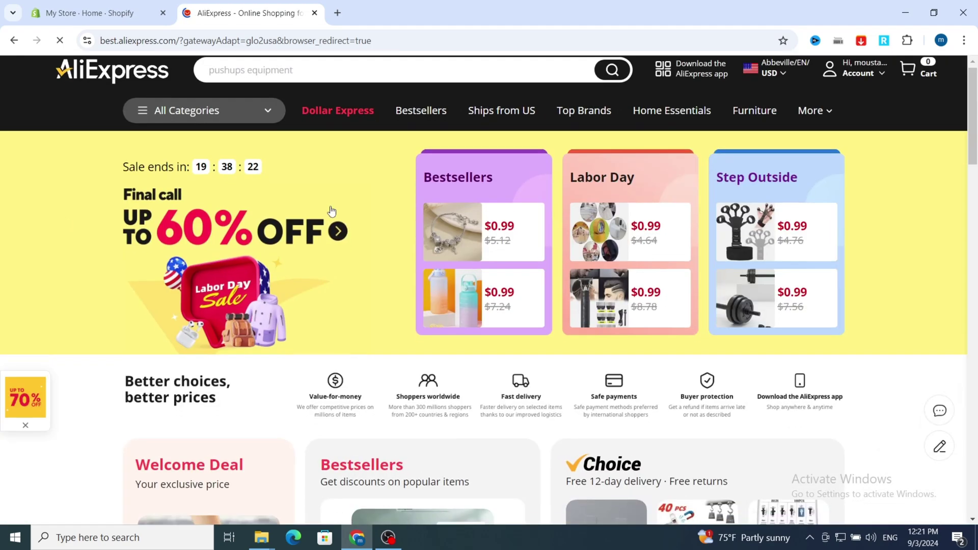
{"action": "scroll", "coordinate": [498, 256], "scroll_direction": "up", "scroll_amount": 3}
{"action": "left_click", "coordinate": [102, 15]}
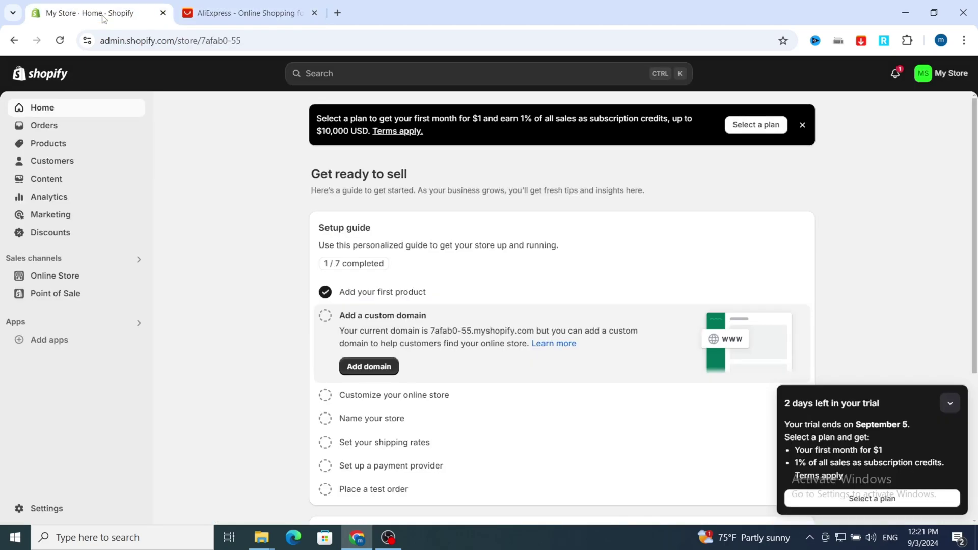
{"action": "left_click", "coordinate": [219, 13]}
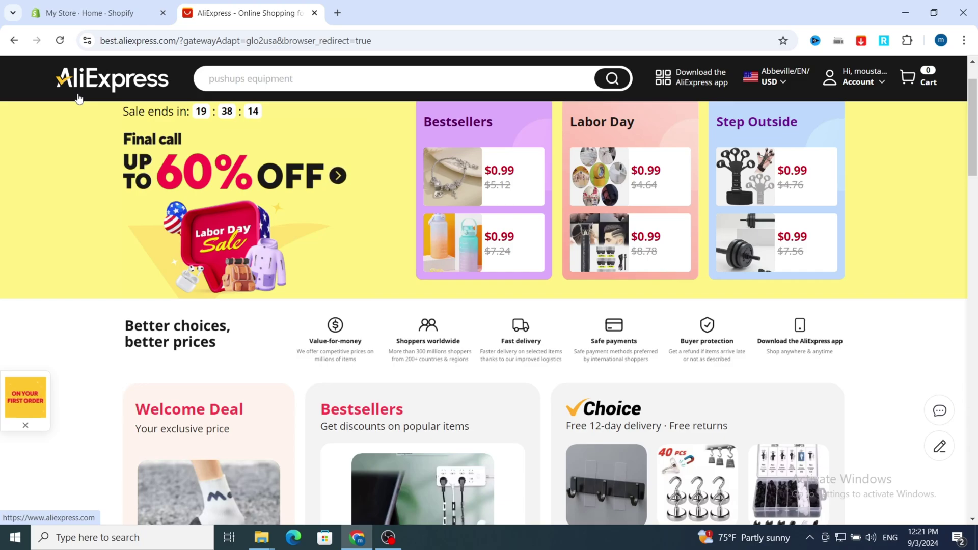
{"action": "scroll", "coordinate": [142, 189], "scroll_direction": "down", "scroll_amount": 10}
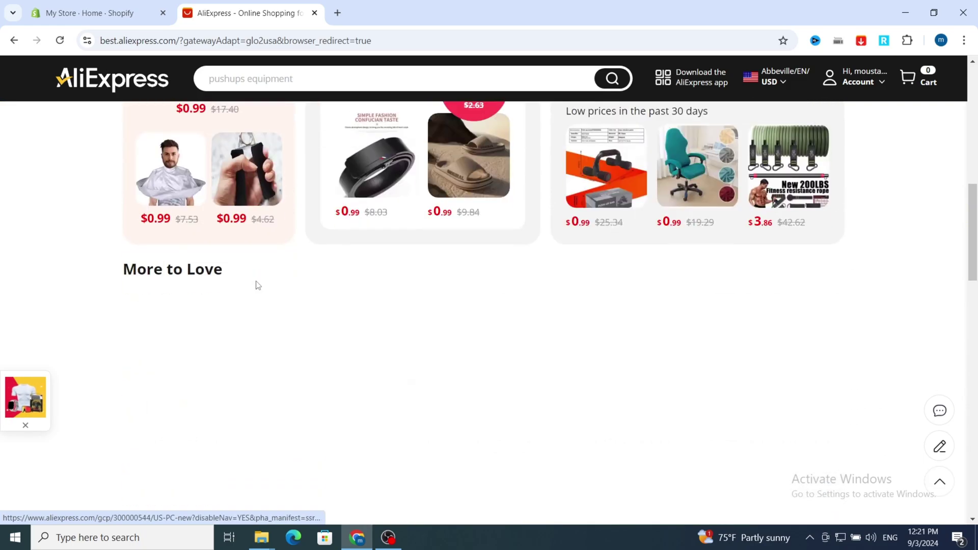
{"action": "scroll", "coordinate": [255, 283], "scroll_direction": "up", "scroll_amount": 6}
- Switch to the Shopify admin and open the Shopify App Store from the store's apps and sales channels settings
{"action": "left_click", "coordinate": [94, 6]}
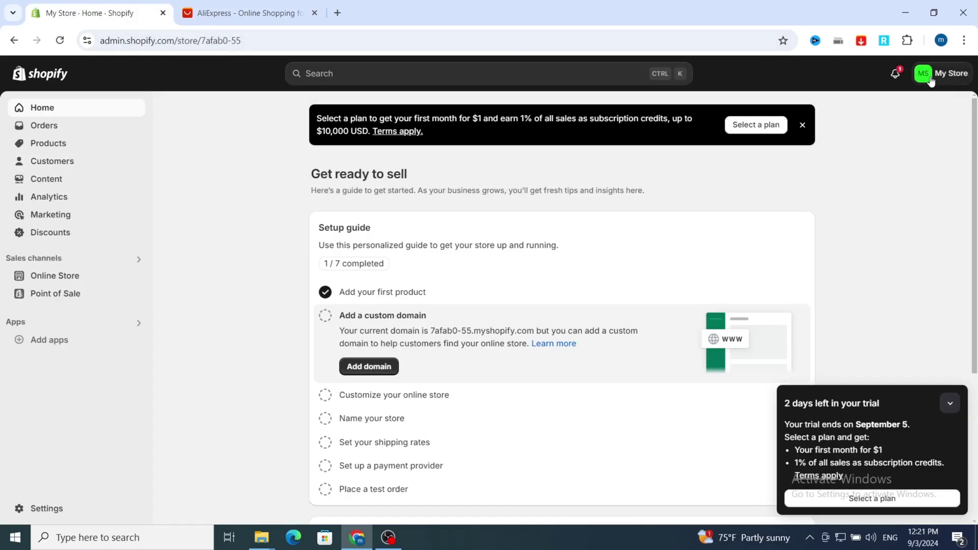
{"action": "left_click", "coordinate": [33, 509]}
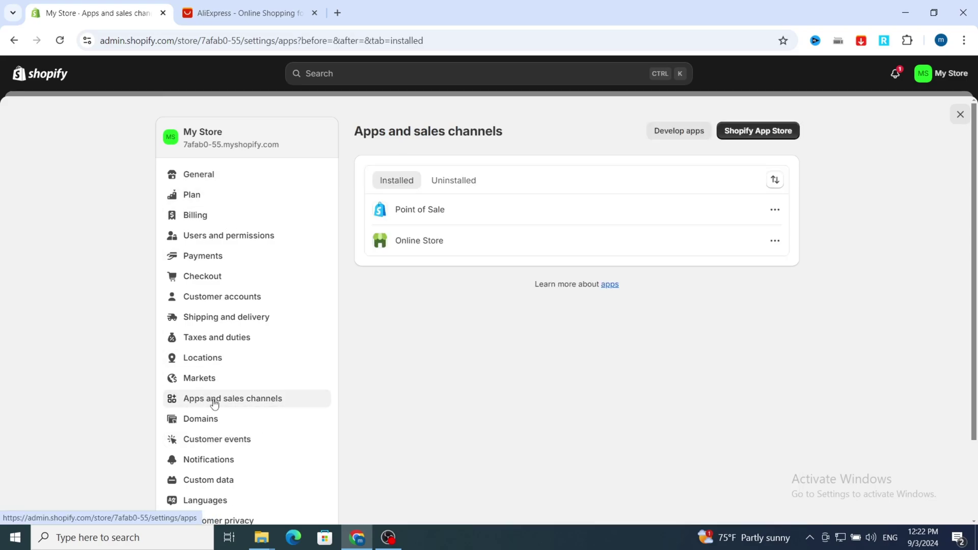
{"action": "left_click", "coordinate": [769, 135]}
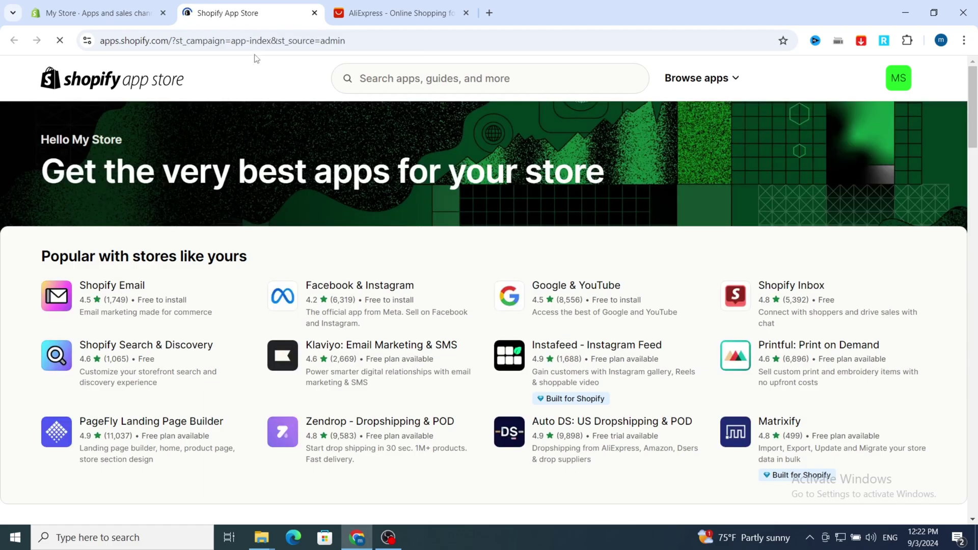
- Search the Shopify App Store for "aliexpress"
{"action": "scroll", "coordinate": [370, 149], "scroll_direction": "down", "scroll_amount": 3}
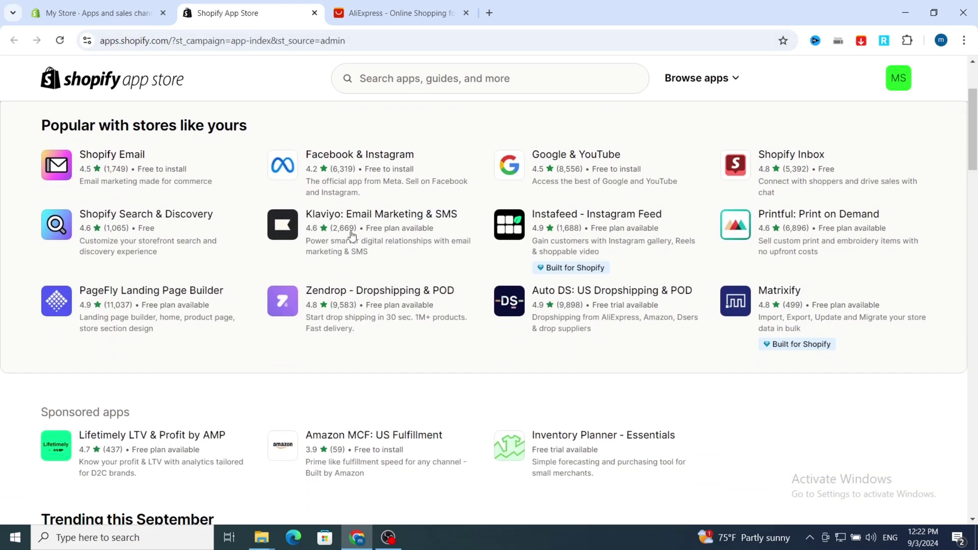
{"action": "scroll", "coordinate": [370, 148], "scroll_direction": "up", "scroll_amount": 3}
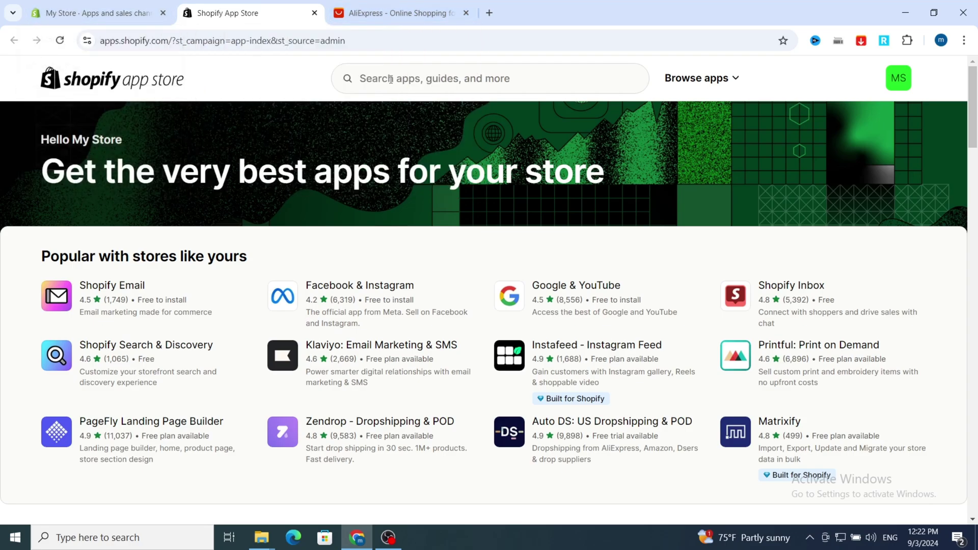
{"action": "left_click", "coordinate": [390, 79]}
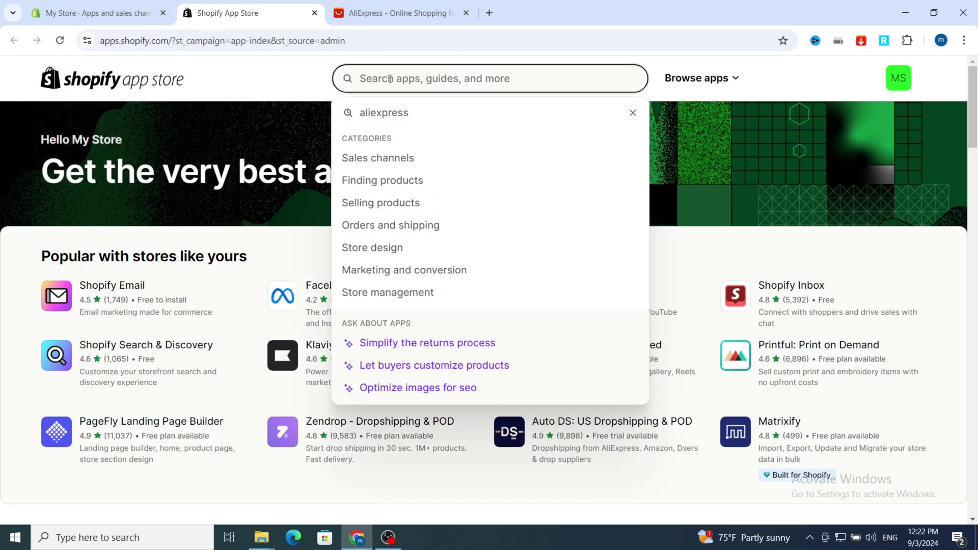
{"action": "left_click", "coordinate": [377, 107]}
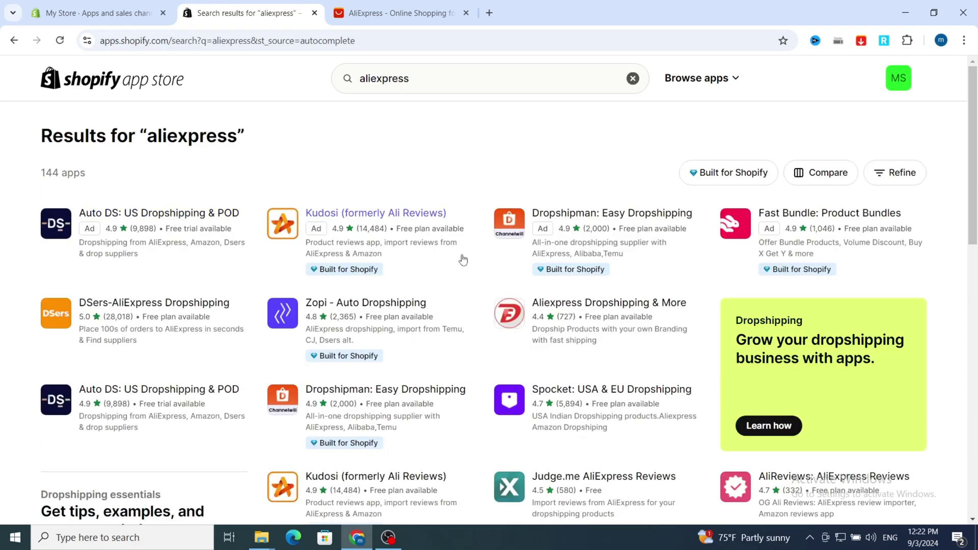
- Look through the first three pages of AliExpress app results and return to the first page
{"action": "scroll", "coordinate": [482, 318], "scroll_direction": "down", "scroll_amount": 11}
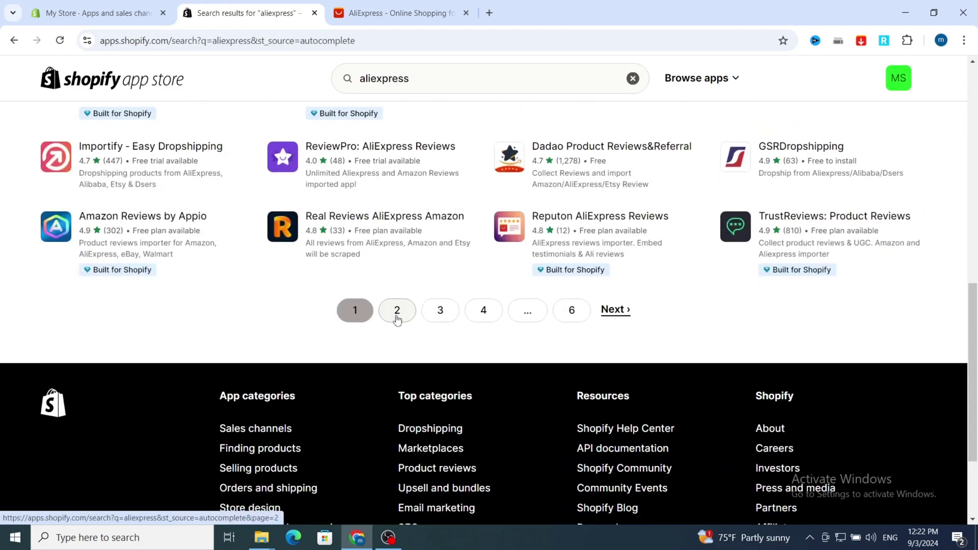
{"action": "left_click", "coordinate": [397, 311]}
{"action": "scroll", "coordinate": [365, 351], "scroll_direction": "down", "scroll_amount": 10}
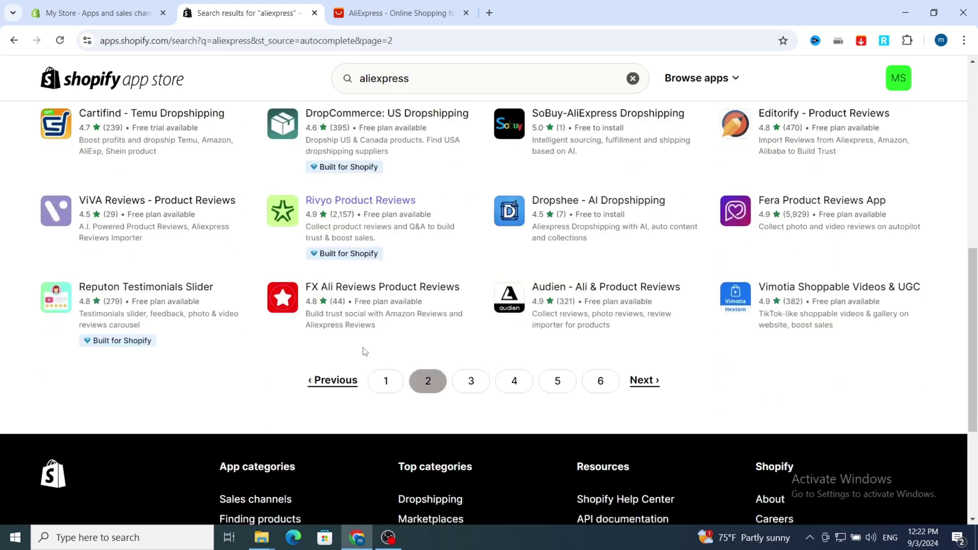
{"action": "scroll", "coordinate": [365, 351], "scroll_direction": "down", "scroll_amount": 1}
{"action": "left_click", "coordinate": [470, 337]}
{"action": "scroll", "coordinate": [417, 277], "scroll_direction": "down", "scroll_amount": 2}
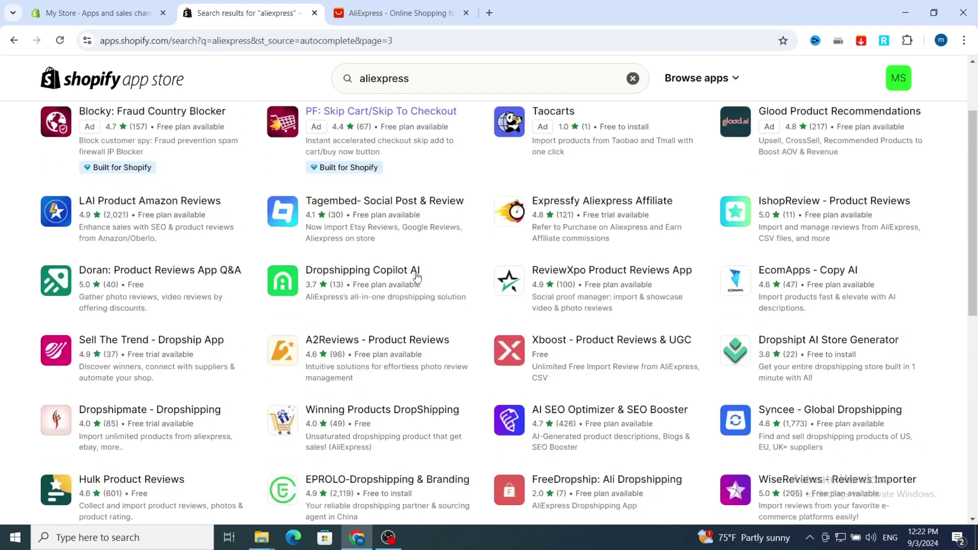
{"action": "scroll", "coordinate": [417, 277], "scroll_direction": "down", "scroll_amount": 5}
{"action": "left_click", "coordinate": [386, 345]}
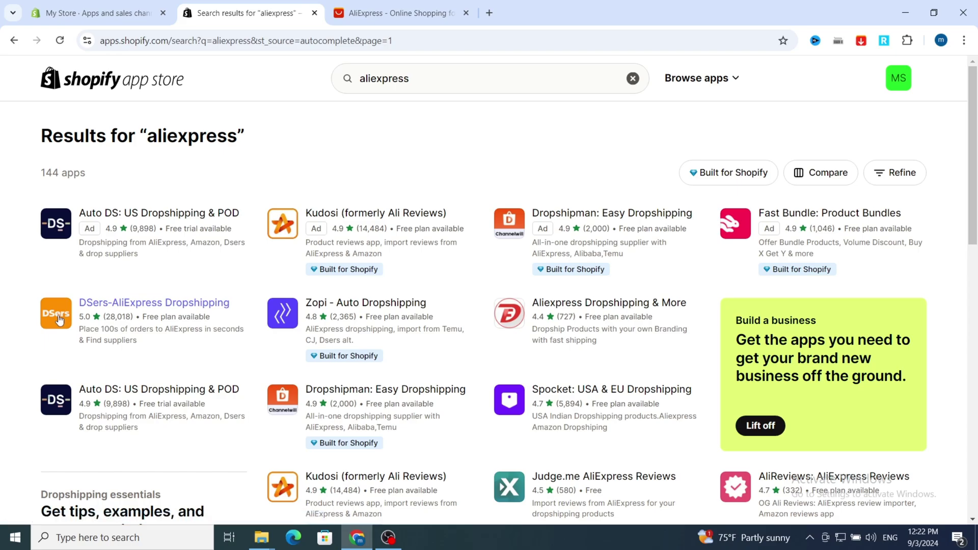
- Install the DSers-AliExpress Dropshipping app on the Shopify store and proceed to log in and authorize with the existing DSers account
{"action": "left_click", "coordinate": [89, 307]}
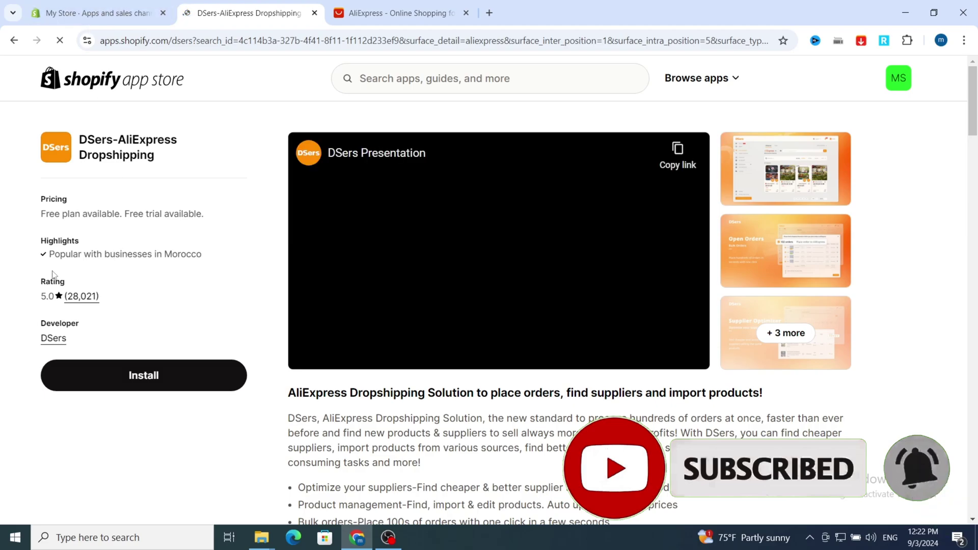
{"action": "left_click", "coordinate": [133, 376]}
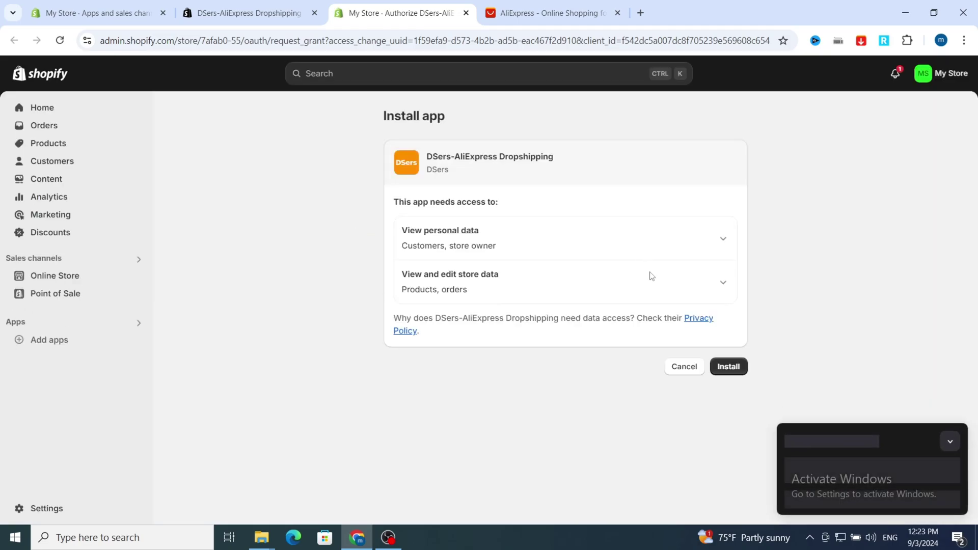
{"action": "left_click", "coordinate": [728, 368]}
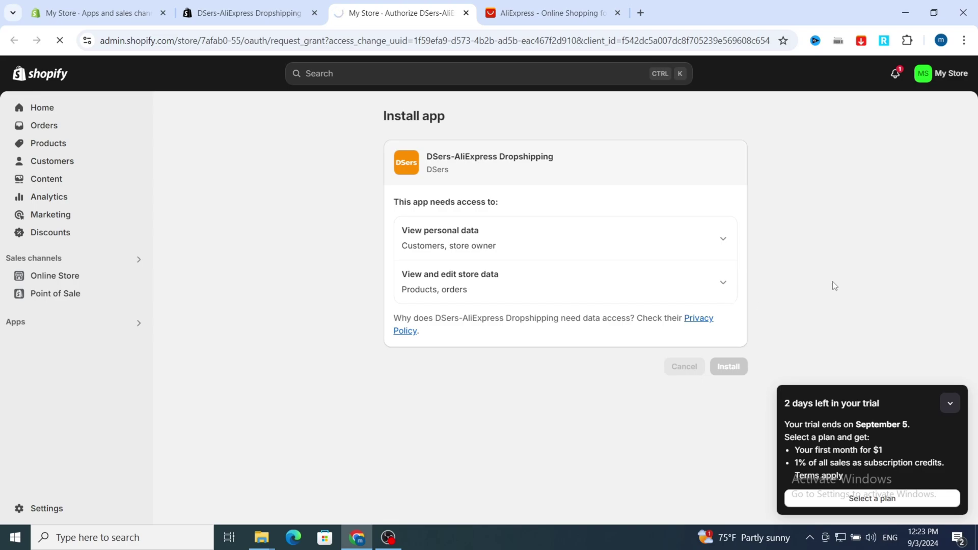
{"action": "left_click", "coordinate": [950, 403]}
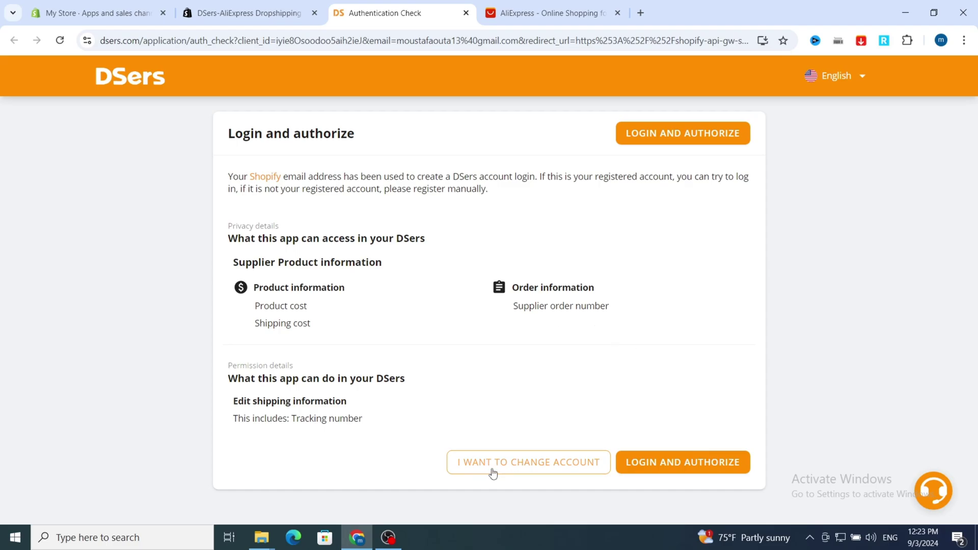
{"action": "left_click", "coordinate": [665, 467]}
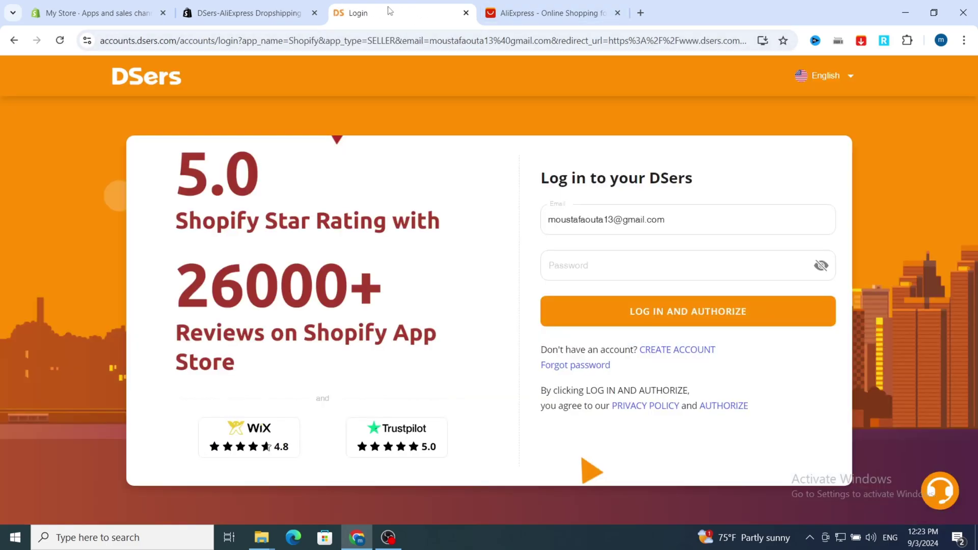
{"action": "left_click", "coordinate": [532, 11]}
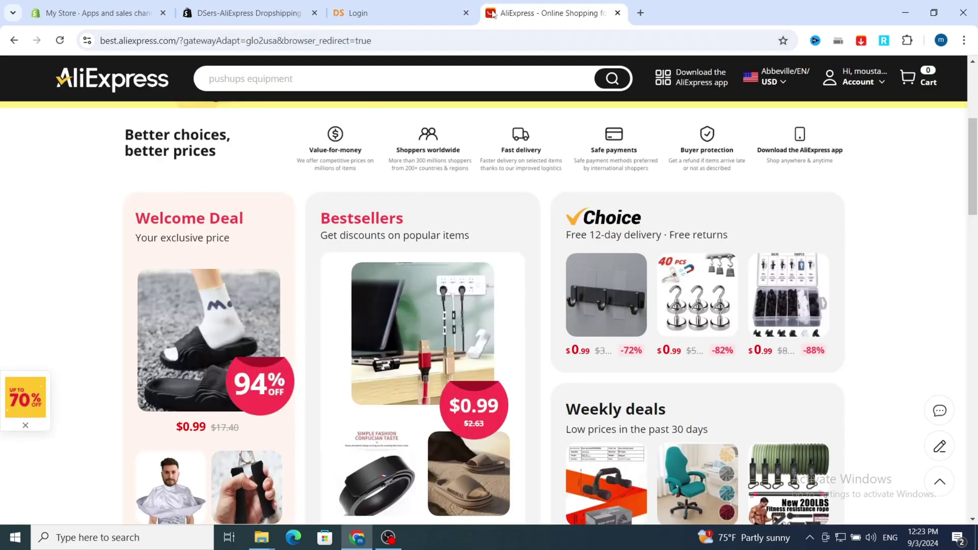
{"action": "left_click", "coordinate": [381, 10]}
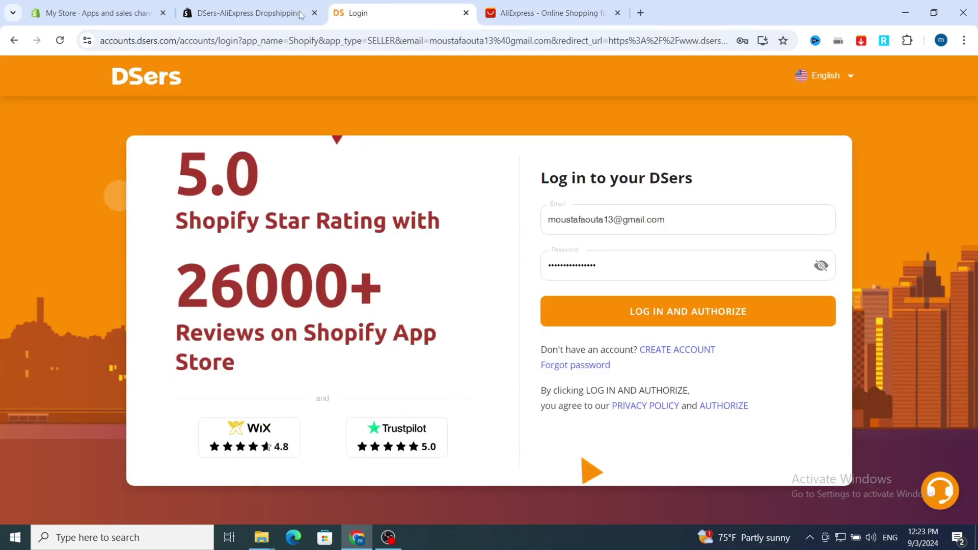
{"action": "left_click", "coordinate": [84, 10]}
{"action": "left_click", "coordinate": [378, 5]}
{"action": "left_click", "coordinate": [515, 13]}
{"action": "left_click", "coordinate": [389, 20]}
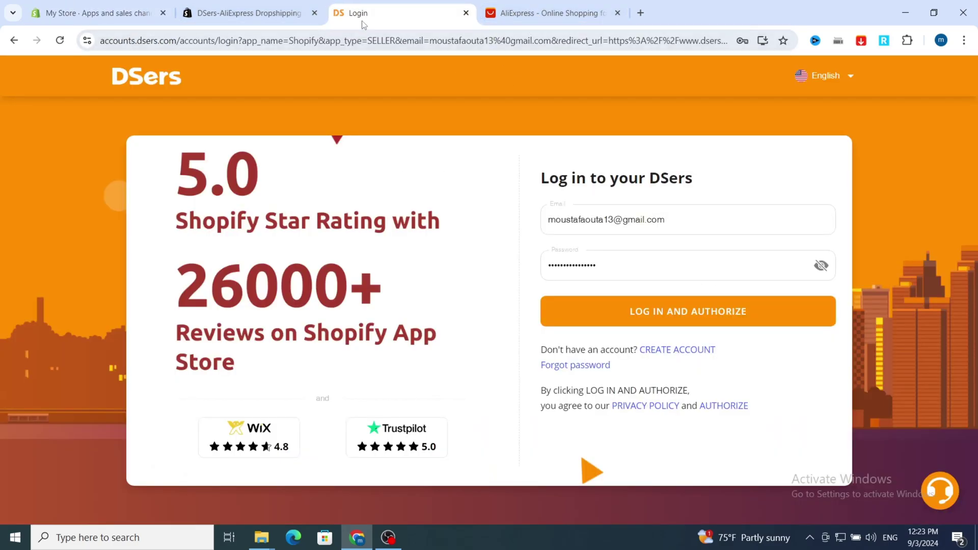
{"action": "left_click", "coordinate": [673, 214]}
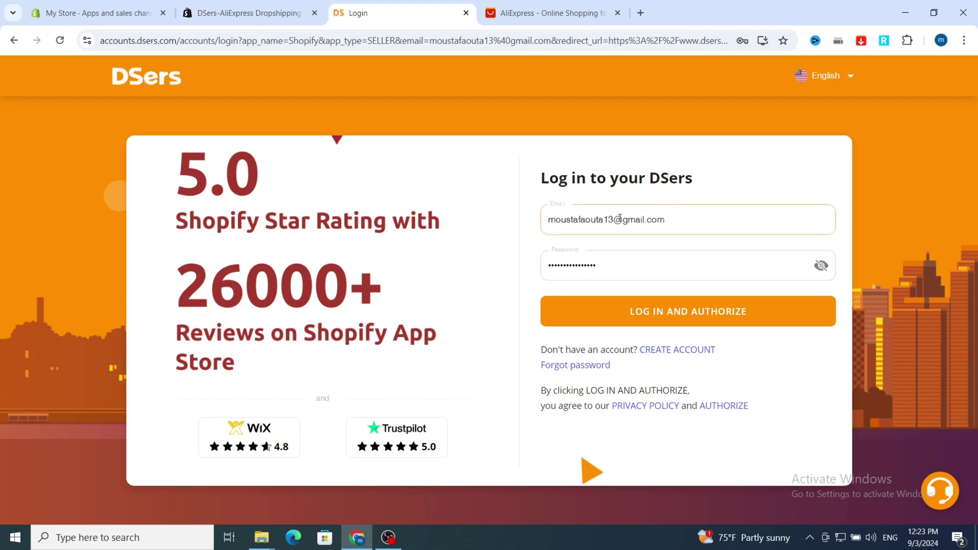
{"action": "left_click", "coordinate": [550, 12]}
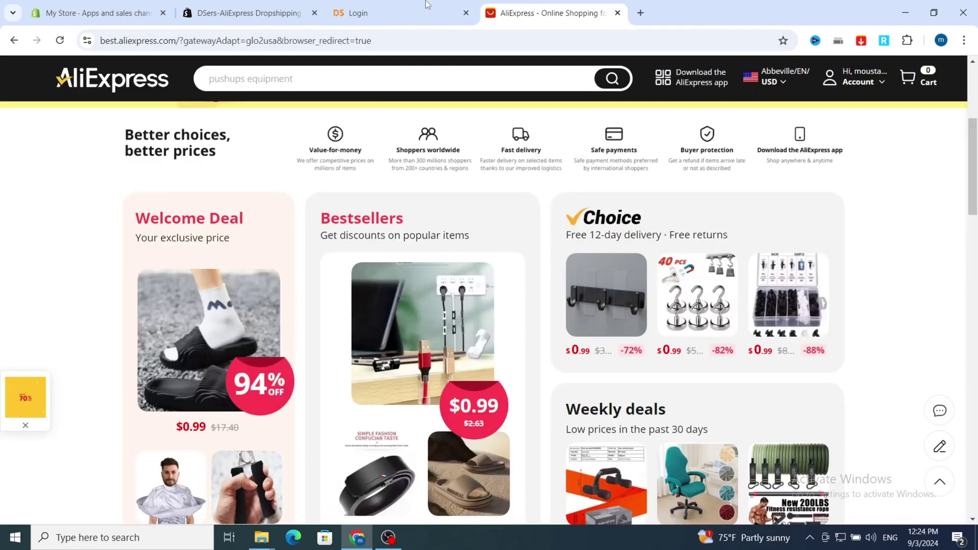
{"action": "left_click", "coordinate": [414, 5]}
- Log in to DSers with the filled-in account credentials and authorize the Shopify connection
{"action": "left_click", "coordinate": [584, 268]}
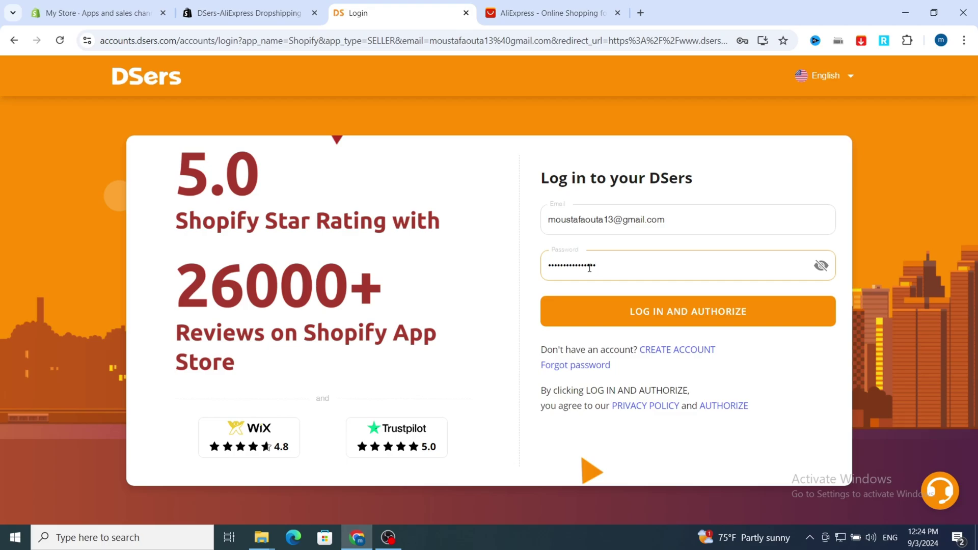
{"action": "left_click", "coordinate": [664, 316]}
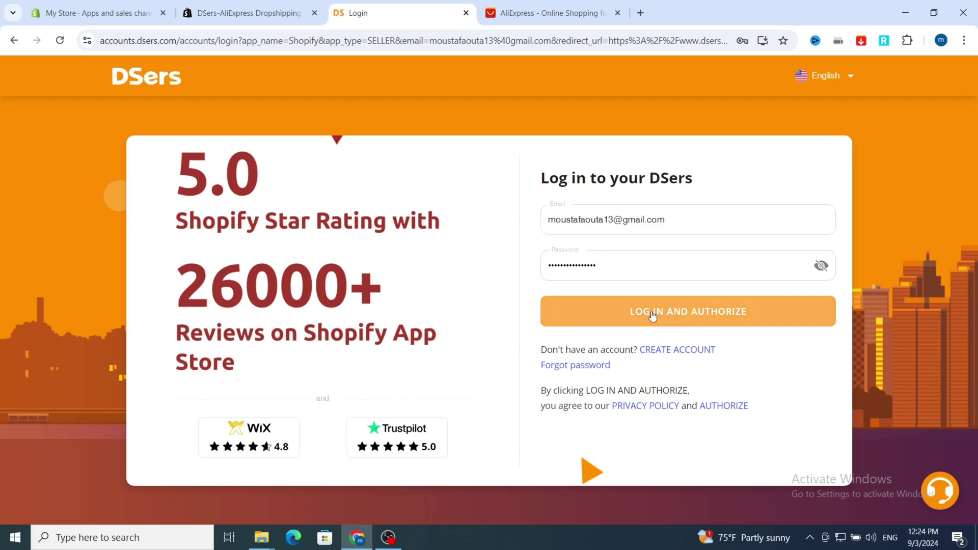
{"action": "left_click", "coordinate": [653, 315]}
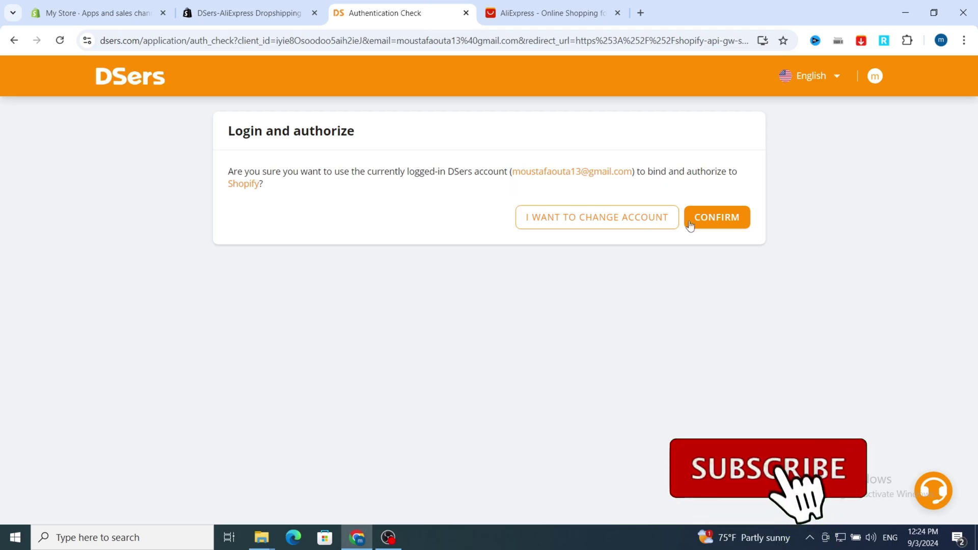
- Confirm binding the logged-in DSers account to Shopify and go to the DSers home page
{"action": "left_click", "coordinate": [723, 223]}
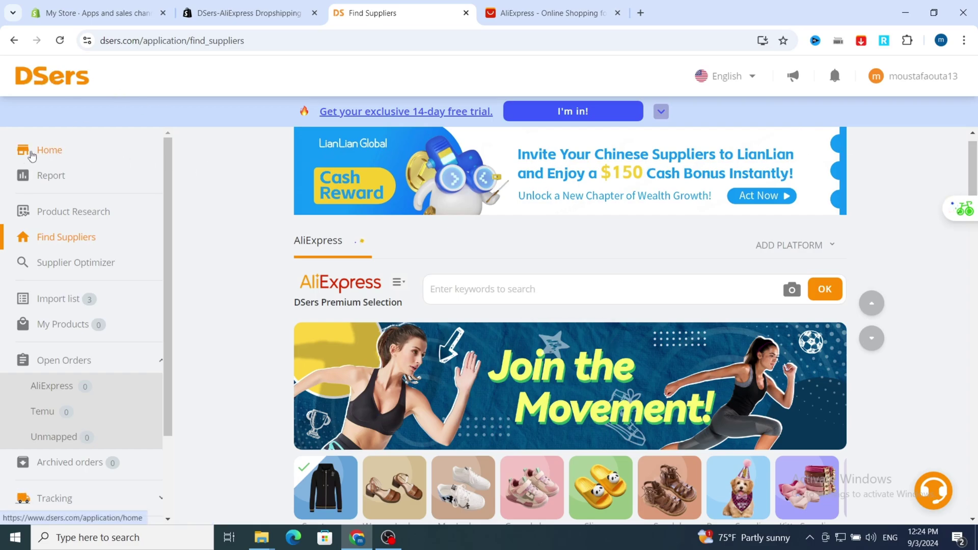
{"action": "left_click", "coordinate": [31, 156]}
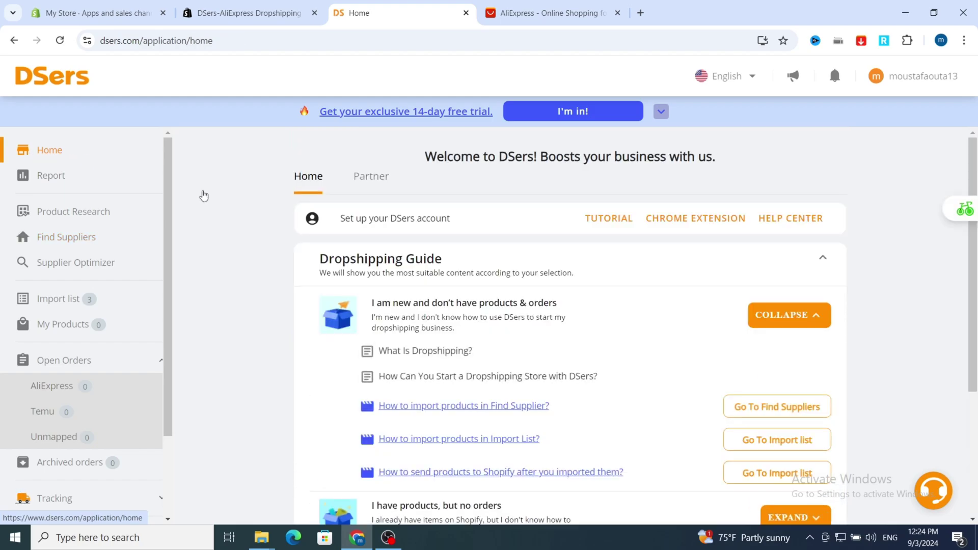
{"action": "left_click", "coordinate": [549, 7]}
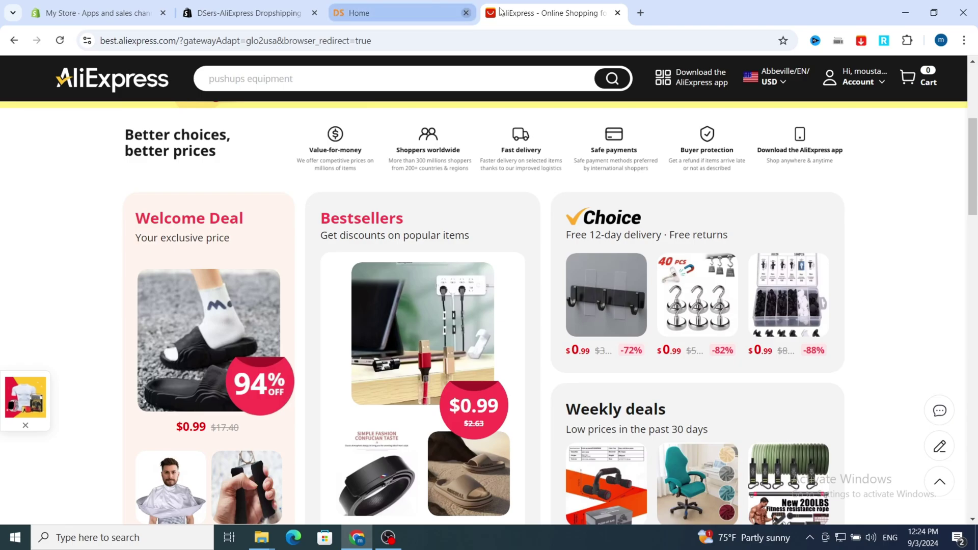
{"action": "left_click", "coordinate": [387, 8]}
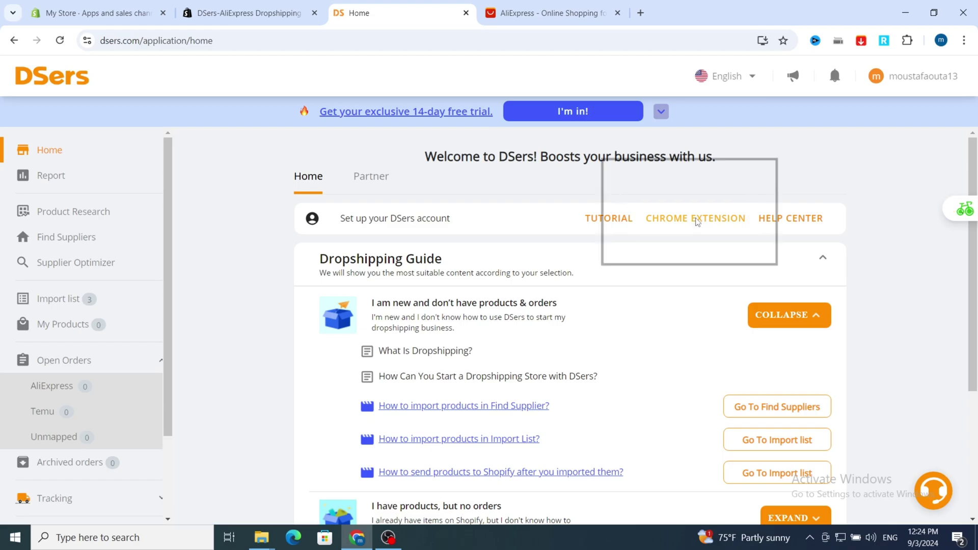
- Add the "DSers - AliExpress.com Product Importer" extension to Chrome from the link on the DSers home page
{"action": "left_click", "coordinate": [696, 223]}
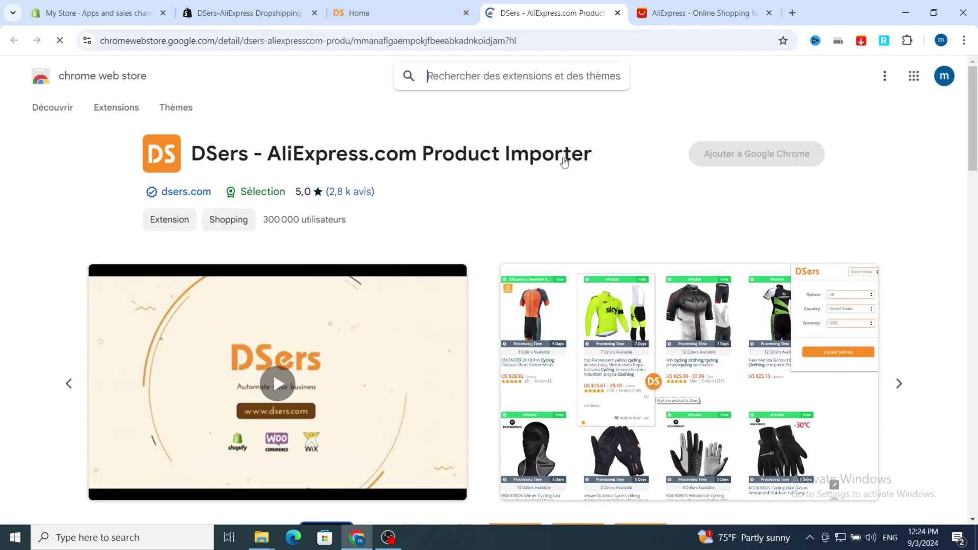
{"action": "left_click", "coordinate": [723, 156]}
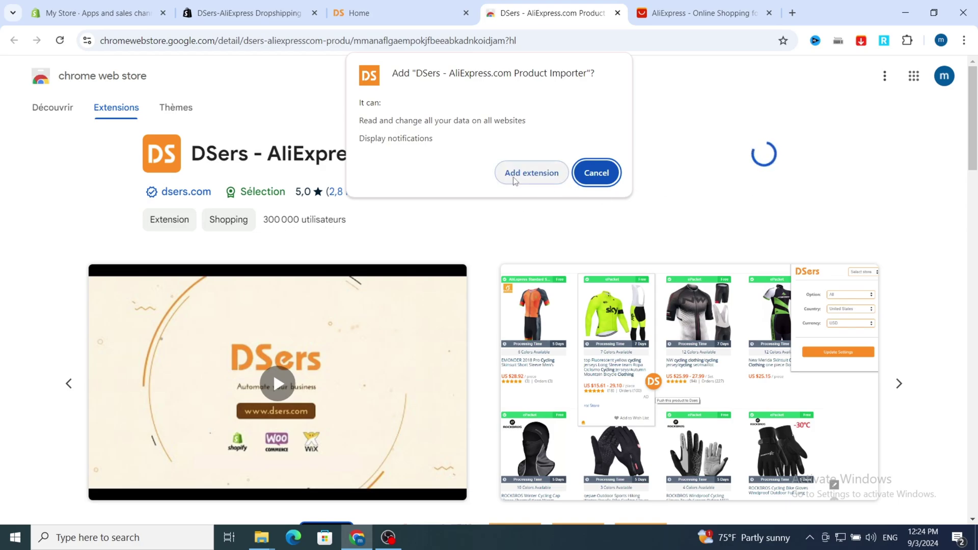
{"action": "left_click", "coordinate": [563, 180]}
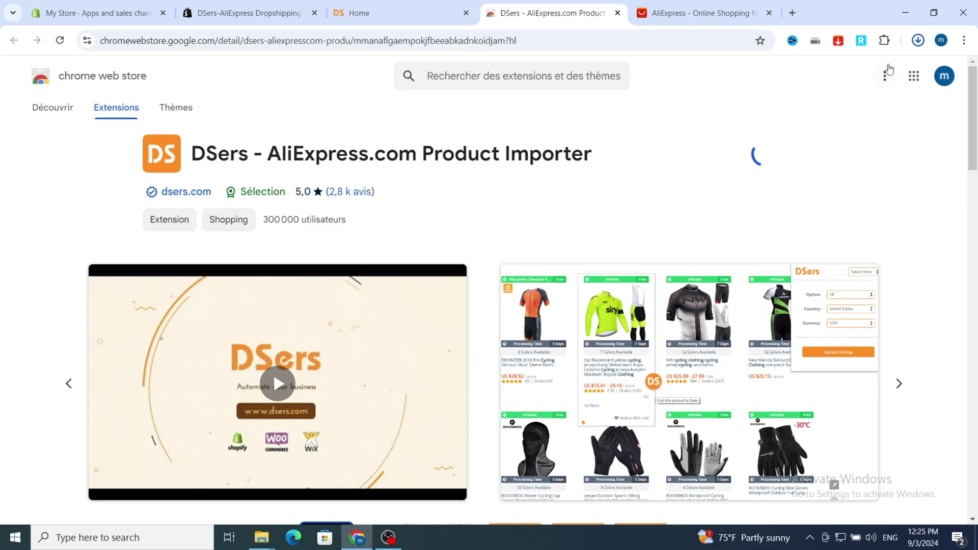
{"action": "left_click", "coordinate": [918, 42]}
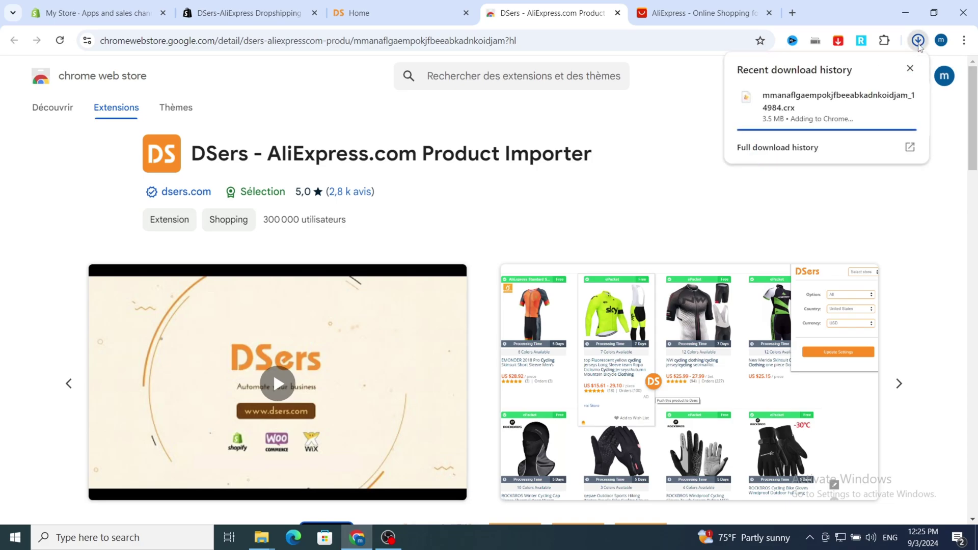
{"action": "left_click", "coordinate": [918, 45]}
{"action": "scroll", "coordinate": [888, 165], "scroll_direction": "down", "scroll_amount": 2}
{"action": "scroll", "coordinate": [887, 165], "scroll_direction": "up", "scroll_amount": 2}
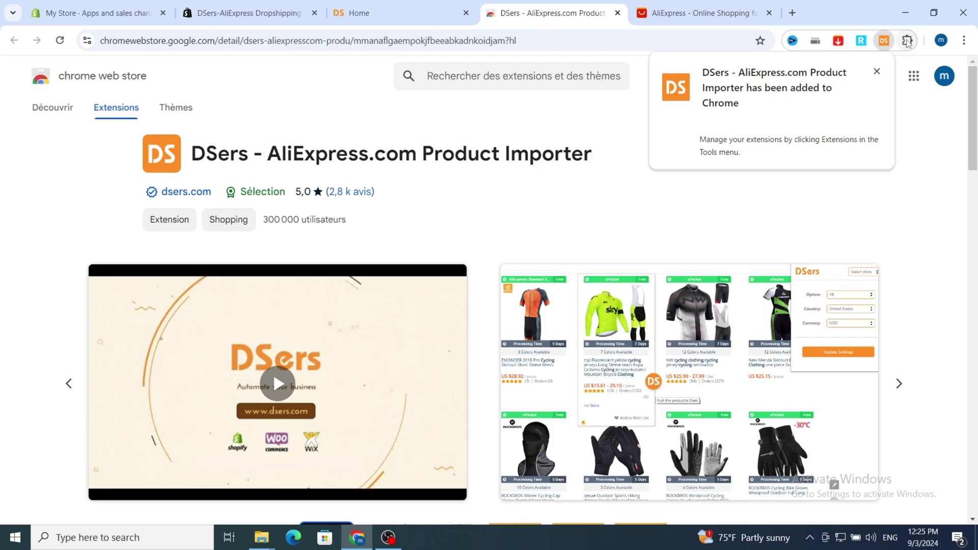
- Pin the DSers extension to the browser toolbar, and allow it in Incognito and to access file URLs
{"action": "left_click", "coordinate": [909, 41]}
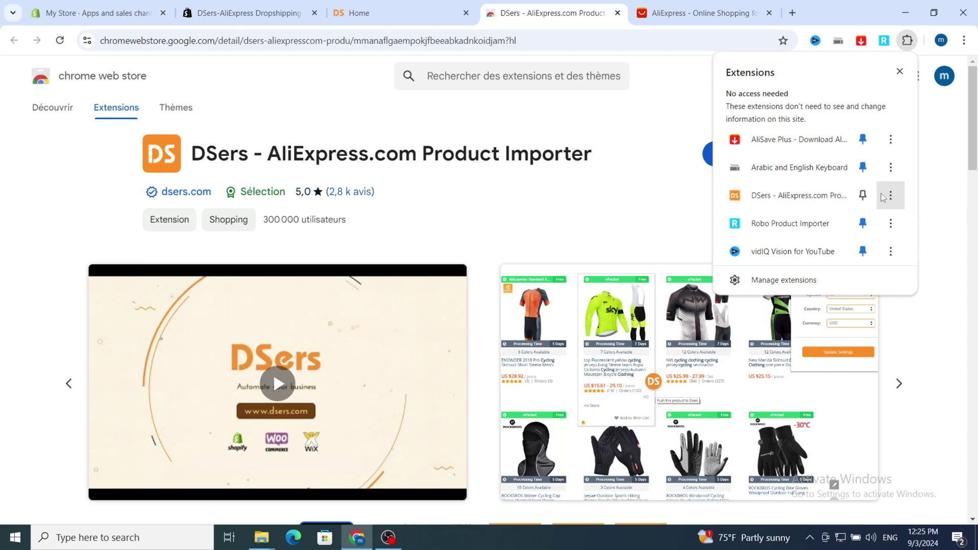
{"action": "left_click", "coordinate": [863, 199]}
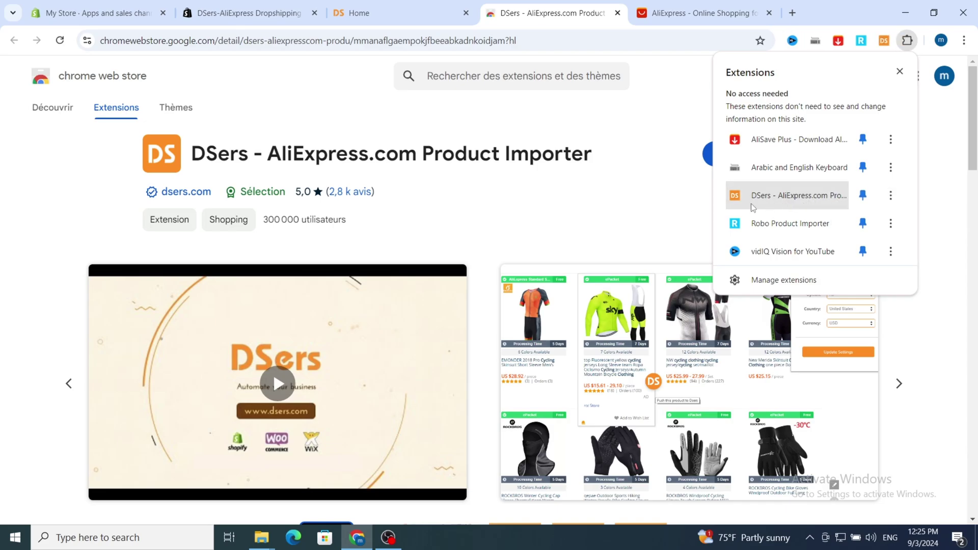
{"action": "left_click", "coordinate": [891, 197]}
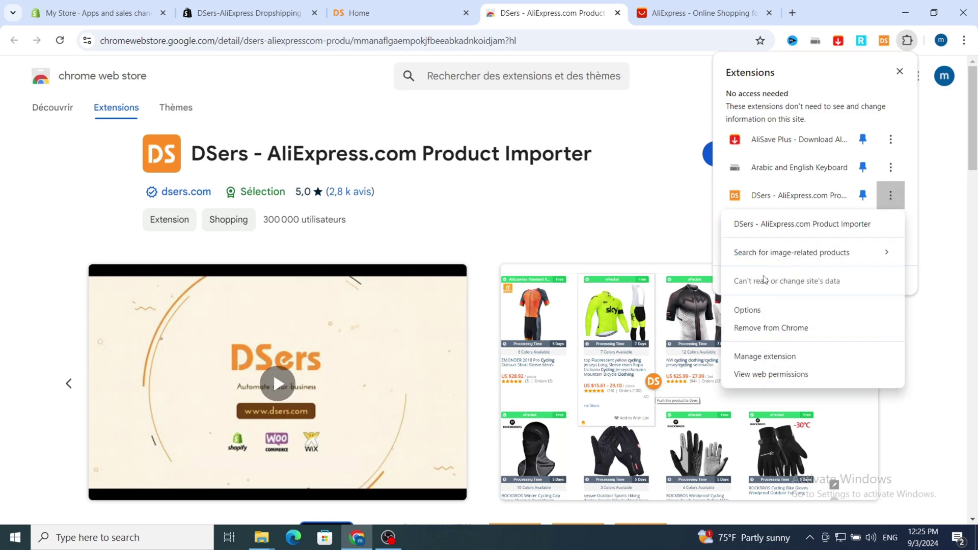
{"action": "left_click", "coordinate": [759, 356]}
{"action": "scroll", "coordinate": [534, 321], "scroll_direction": "down", "scroll_amount": 3}
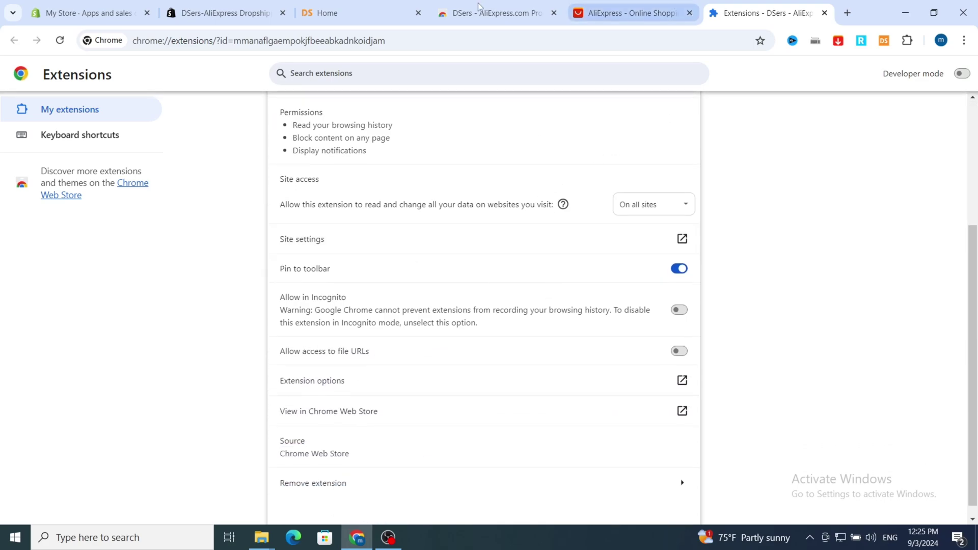
{"action": "left_click", "coordinate": [679, 310]}
{"action": "left_click", "coordinate": [678, 351]}
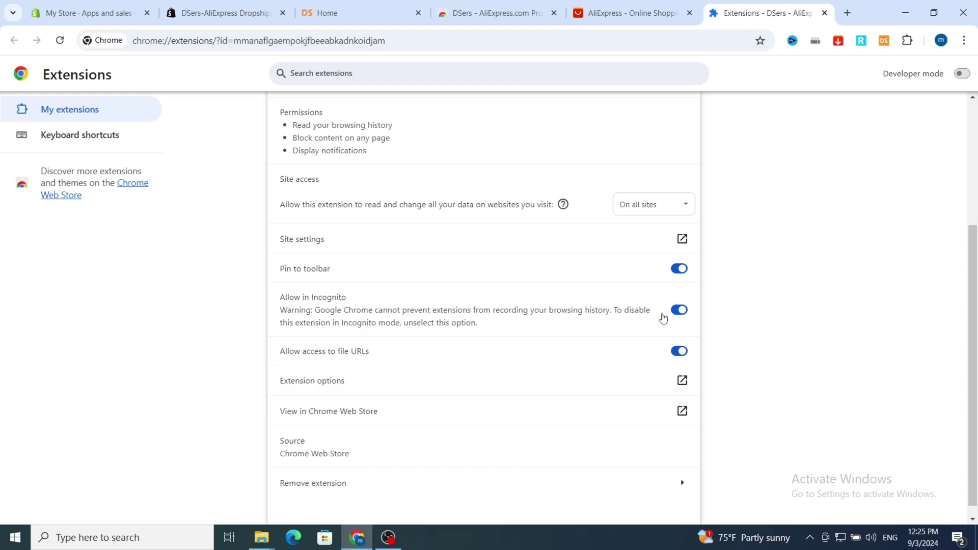
{"action": "left_click", "coordinate": [825, 13]}
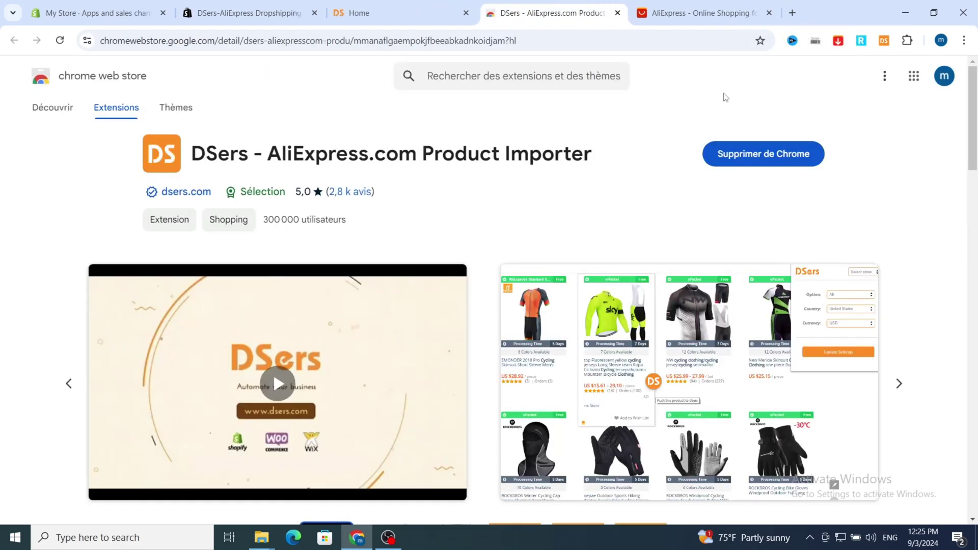
- Log in to the existing DSers account through the DSers browser extension and view the Find Suppliers page
{"action": "left_click", "coordinate": [885, 41]}
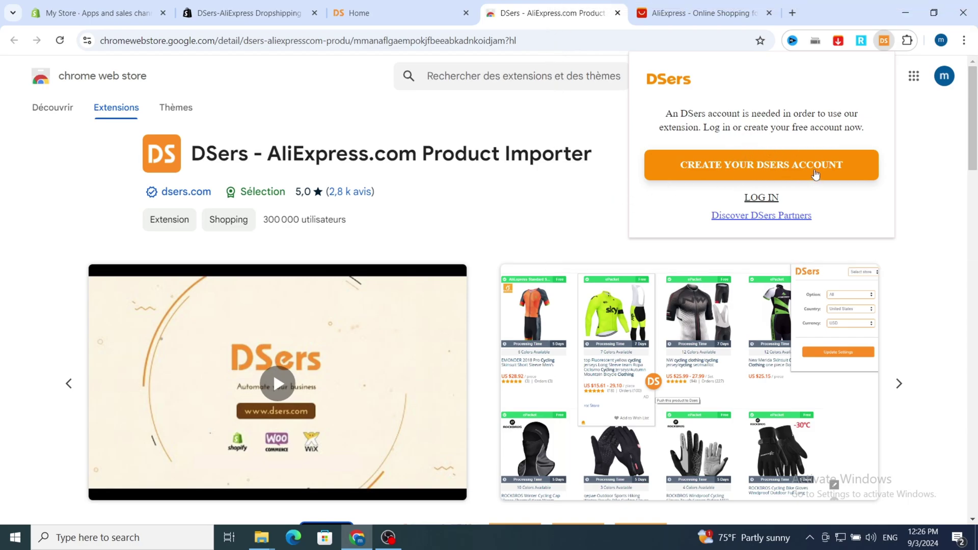
{"action": "left_click", "coordinate": [754, 199]}
{"action": "left_click", "coordinate": [720, 17]}
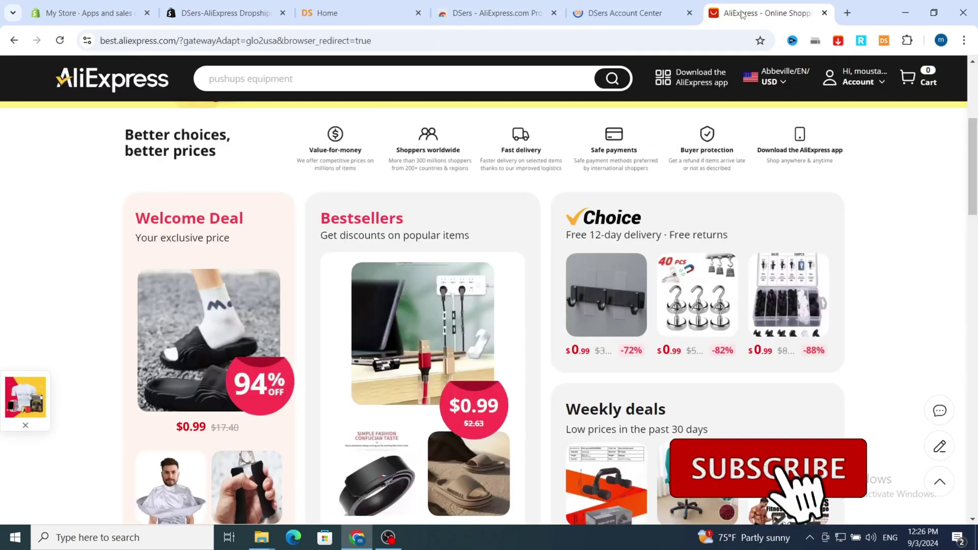
{"action": "left_click", "coordinate": [615, 14]}
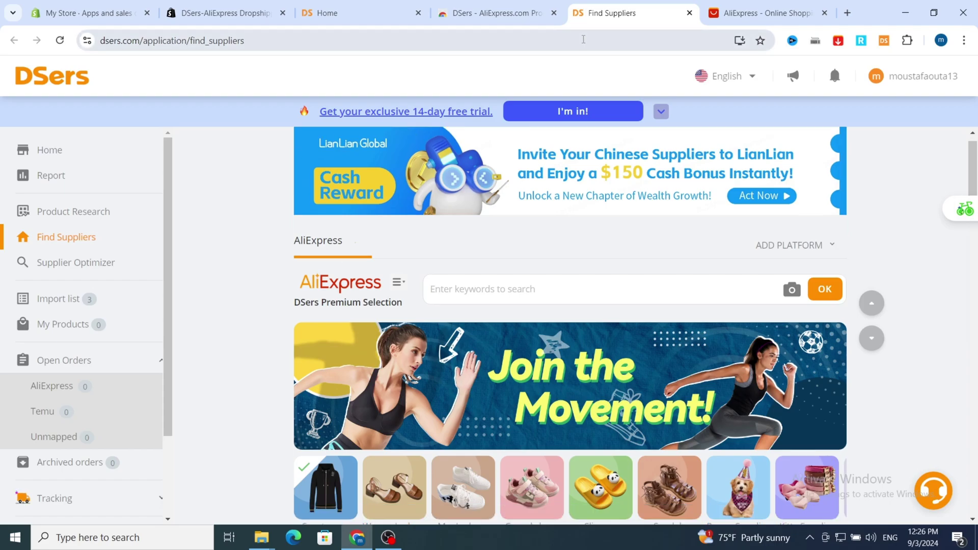
{"action": "left_click", "coordinate": [744, 16]}
{"action": "left_click", "coordinate": [625, 19]}
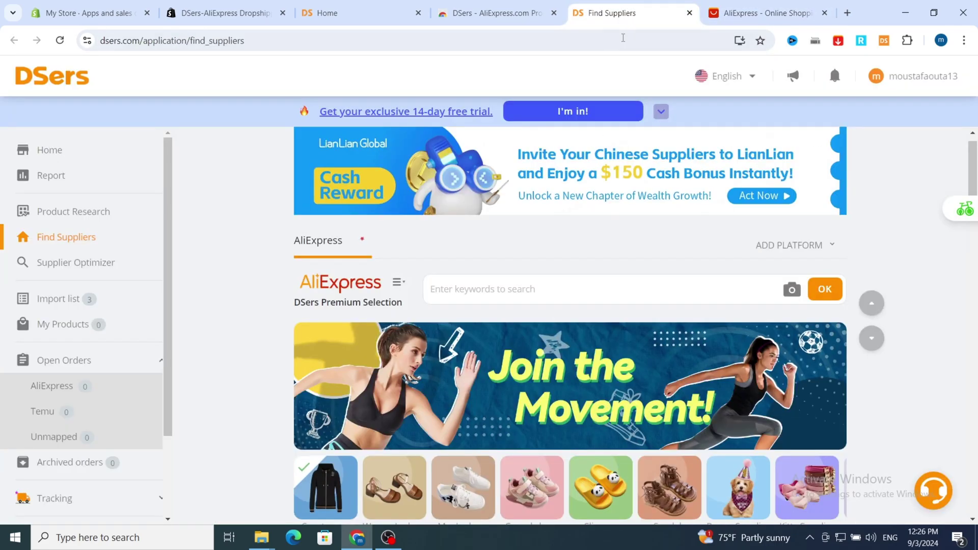
{"action": "scroll", "coordinate": [515, 279], "scroll_direction": "down", "scroll_amount": 3}
{"action": "scroll", "coordinate": [566, 194], "scroll_direction": "up", "scroll_amount": 4}
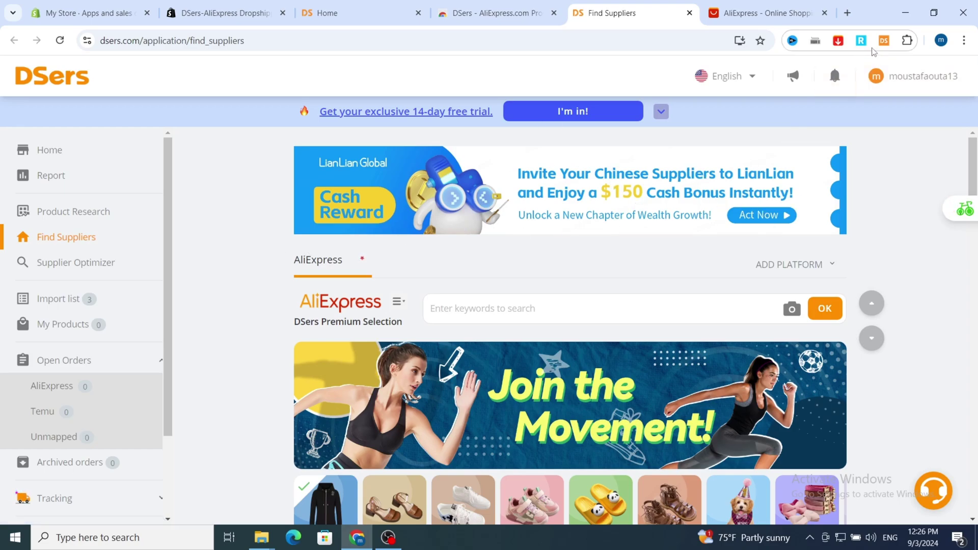
- Open AliExpress through the DSers extension and look through the deals on its home page
{"action": "left_click", "coordinate": [885, 42]}
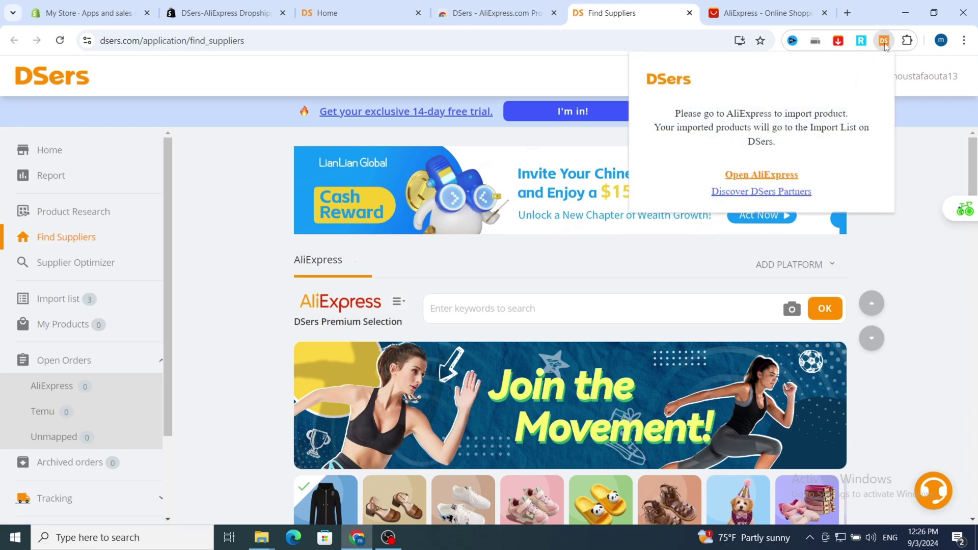
{"action": "left_click", "coordinate": [744, 176]}
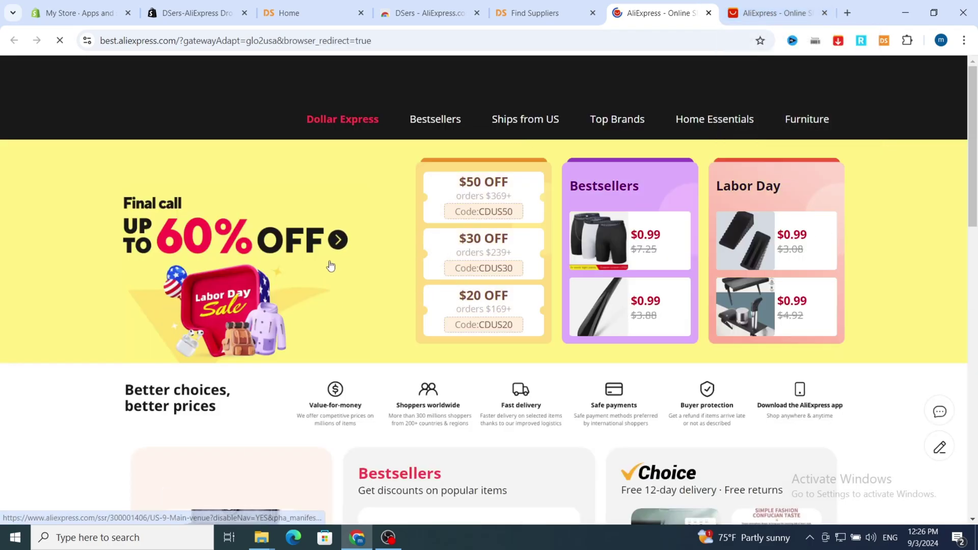
{"action": "scroll", "coordinate": [330, 266], "scroll_direction": "down", "scroll_amount": 15}
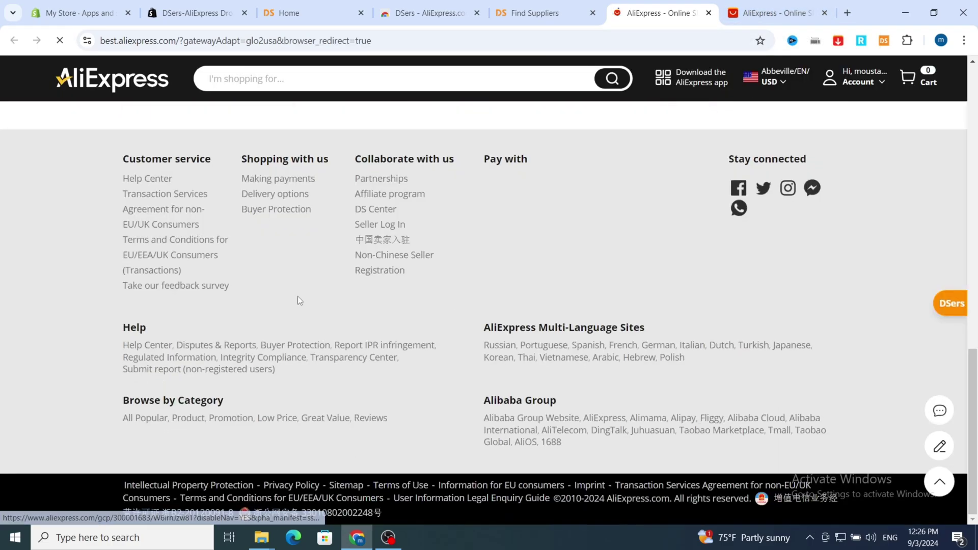
{"action": "scroll", "coordinate": [299, 301], "scroll_direction": "up", "scroll_amount": 10}
{"action": "scroll", "coordinate": [285, 324], "scroll_direction": "down", "scroll_amount": 1}
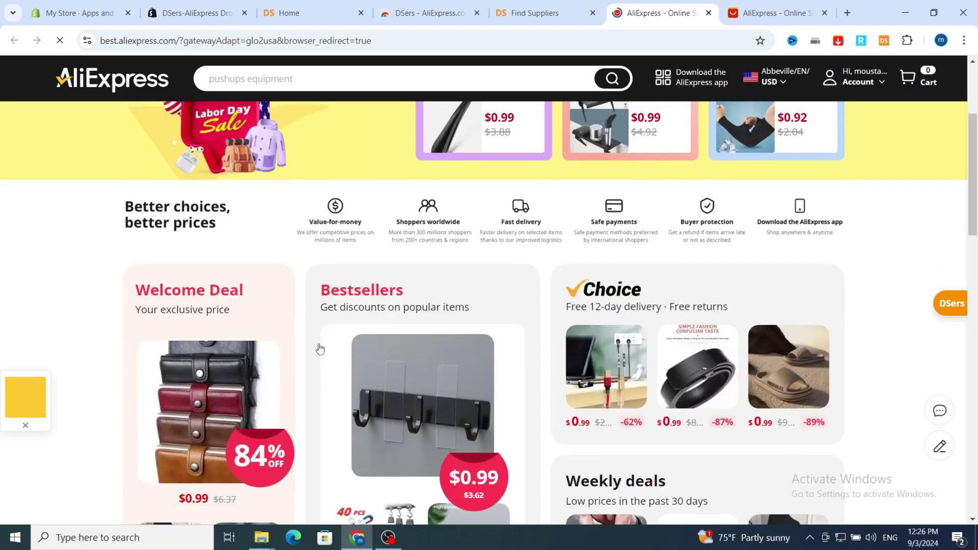
{"action": "scroll", "coordinate": [320, 349], "scroll_direction": "down", "scroll_amount": 7}
{"action": "scroll", "coordinate": [458, 326], "scroll_direction": "up", "scroll_amount": 8}
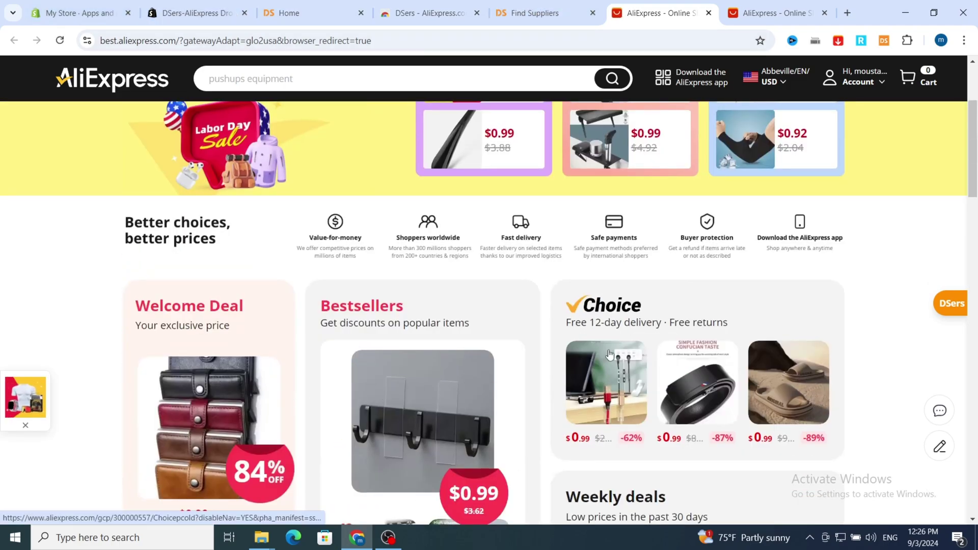
{"action": "scroll", "coordinate": [538, 408], "scroll_direction": "down", "scroll_amount": 3}
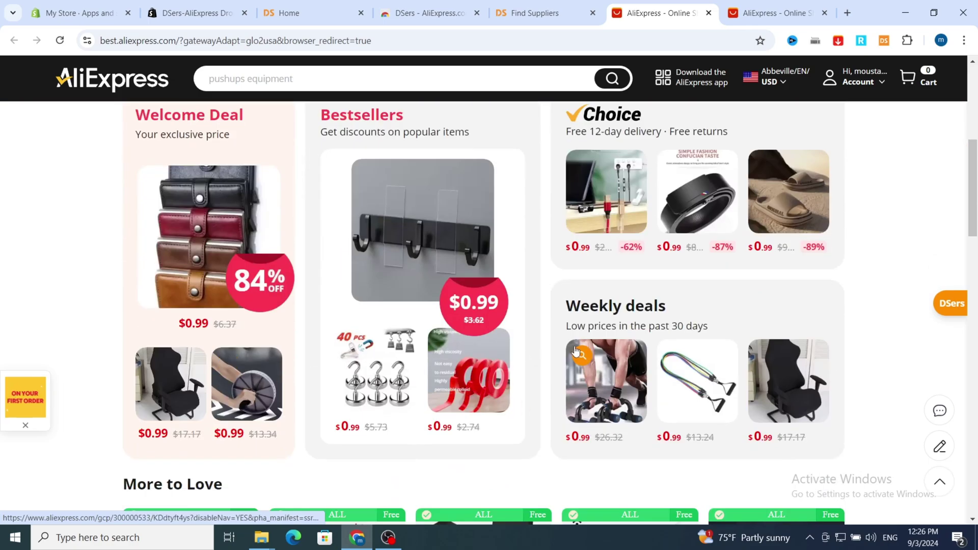
{"action": "scroll", "coordinate": [617, 351], "scroll_direction": "up", "scroll_amount": 3}
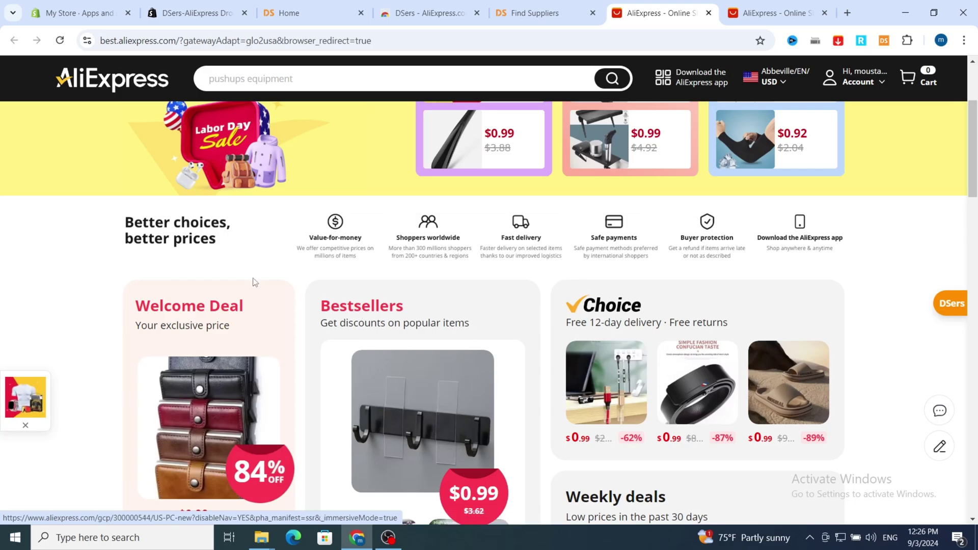
{"action": "scroll", "coordinate": [253, 279], "scroll_direction": "down", "scroll_amount": 3}
{"action": "scroll", "coordinate": [417, 291], "scroll_direction": "up", "scroll_amount": 3}
{"action": "scroll", "coordinate": [417, 292], "scroll_direction": "down", "scroll_amount": 6}
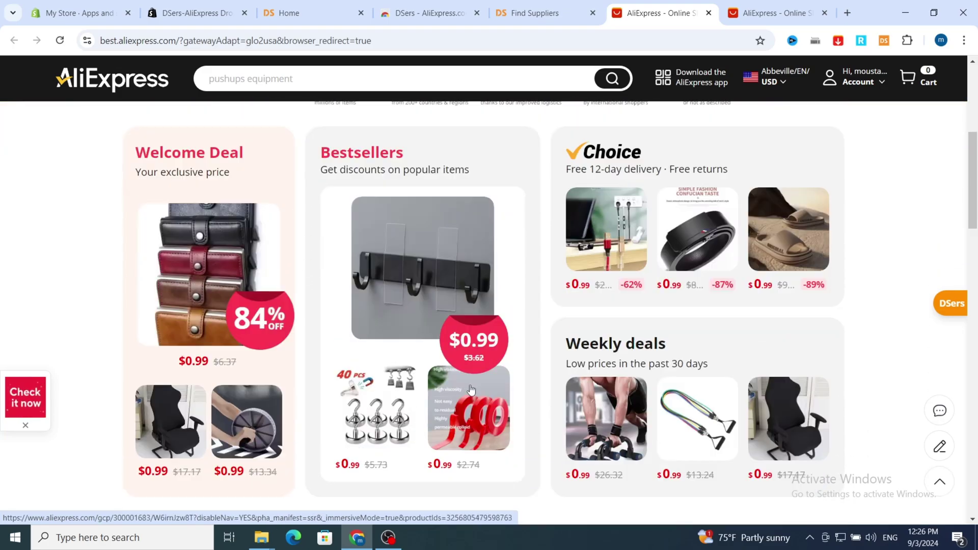
{"action": "scroll", "coordinate": [265, 239], "scroll_direction": "up", "scroll_amount": 3}
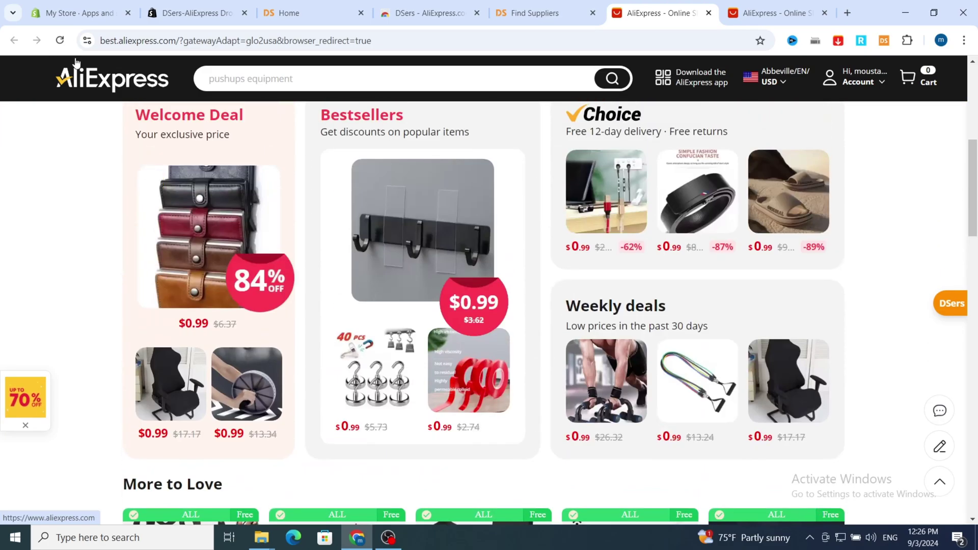
- Reload the AliExpress home page and open the stainless steel Shower Hose product from the More to Love section, down to its related items
{"action": "left_click", "coordinate": [102, 90]}
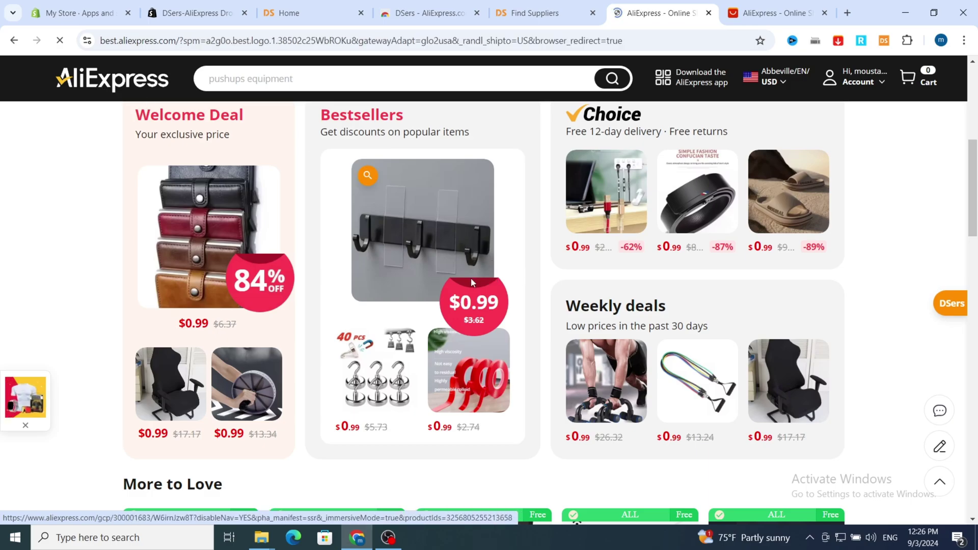
{"action": "scroll", "coordinate": [459, 296], "scroll_direction": "down", "scroll_amount": 7}
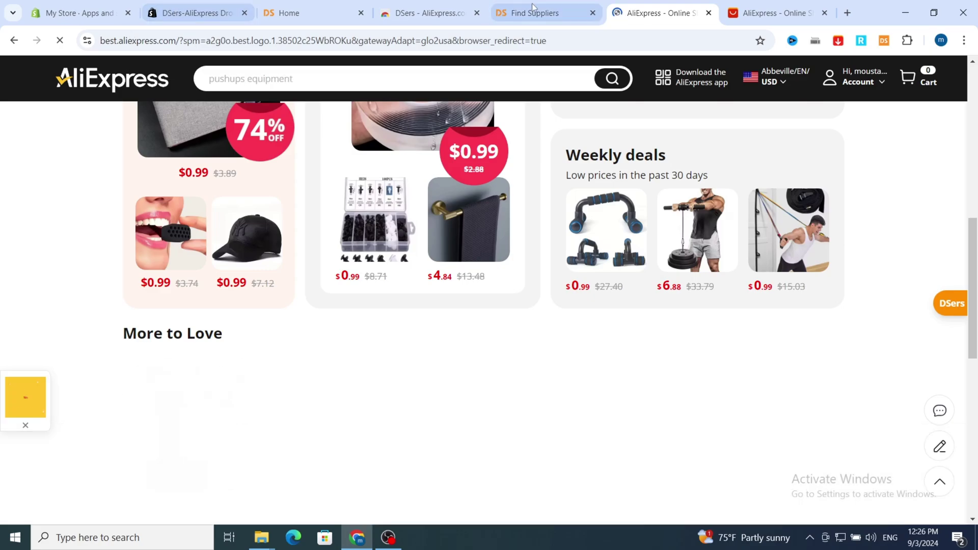
{"action": "scroll", "coordinate": [794, 281], "scroll_direction": "down", "scroll_amount": 6}
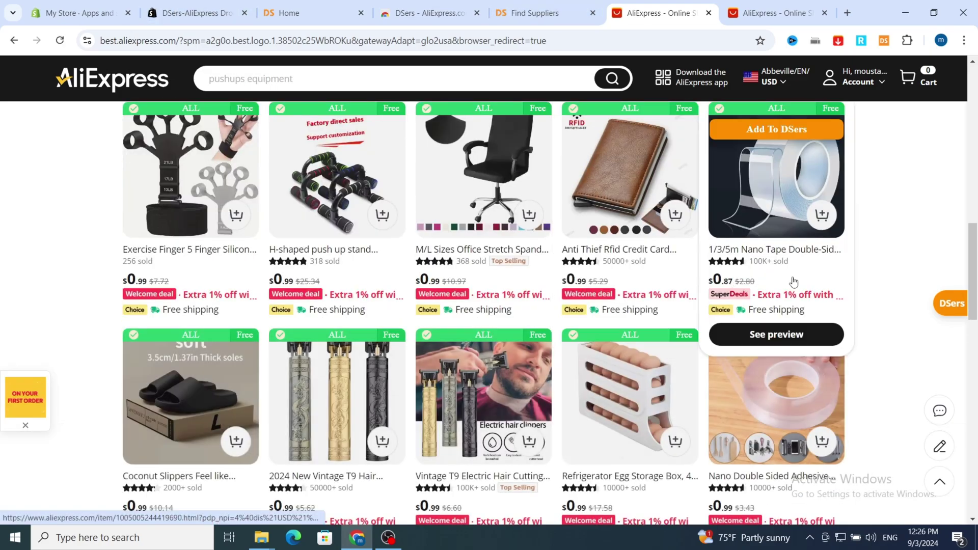
{"action": "scroll", "coordinate": [794, 281], "scroll_direction": "down", "scroll_amount": 13}
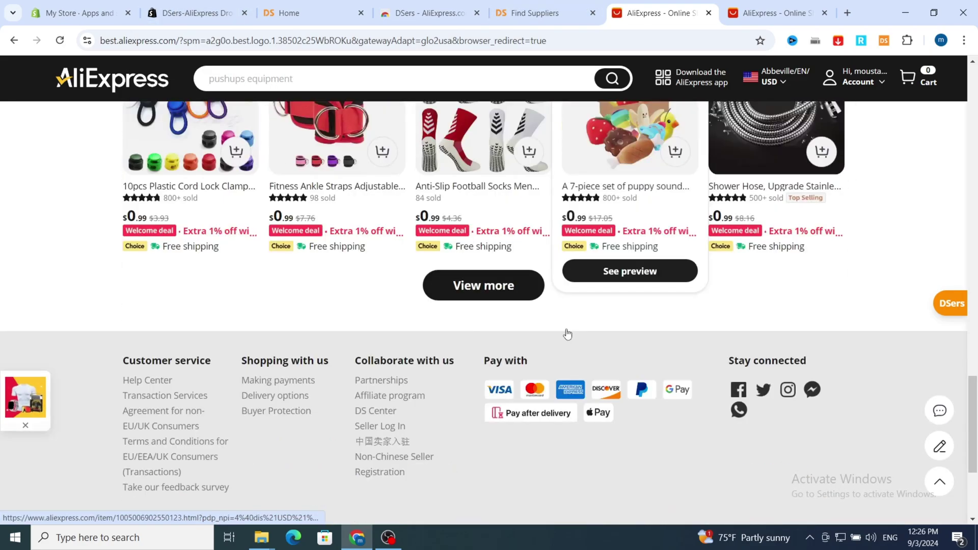
{"action": "scroll", "coordinate": [764, 255], "scroll_direction": "up", "scroll_amount": 2}
{"action": "left_click", "coordinate": [803, 220]}
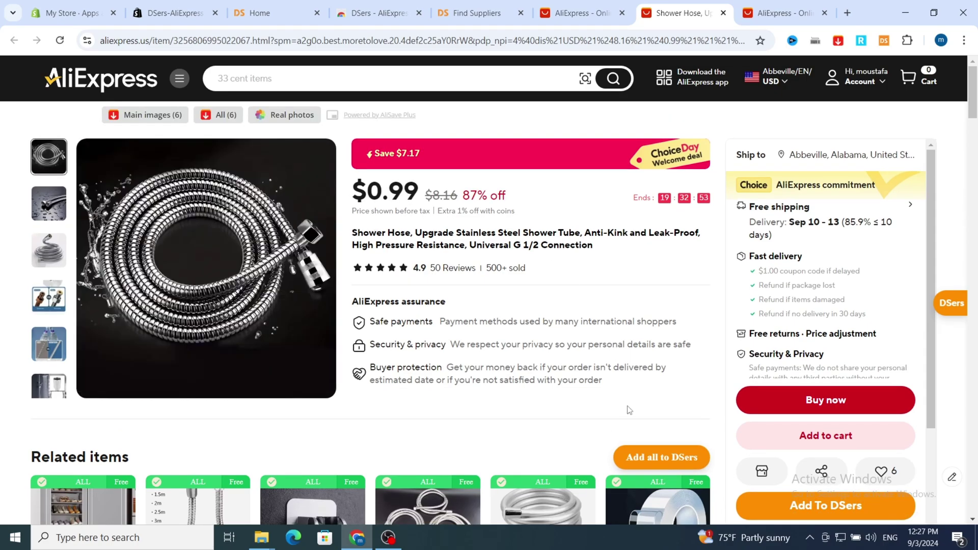
{"action": "scroll", "coordinate": [701, 335], "scroll_direction": "down", "scroll_amount": 5}
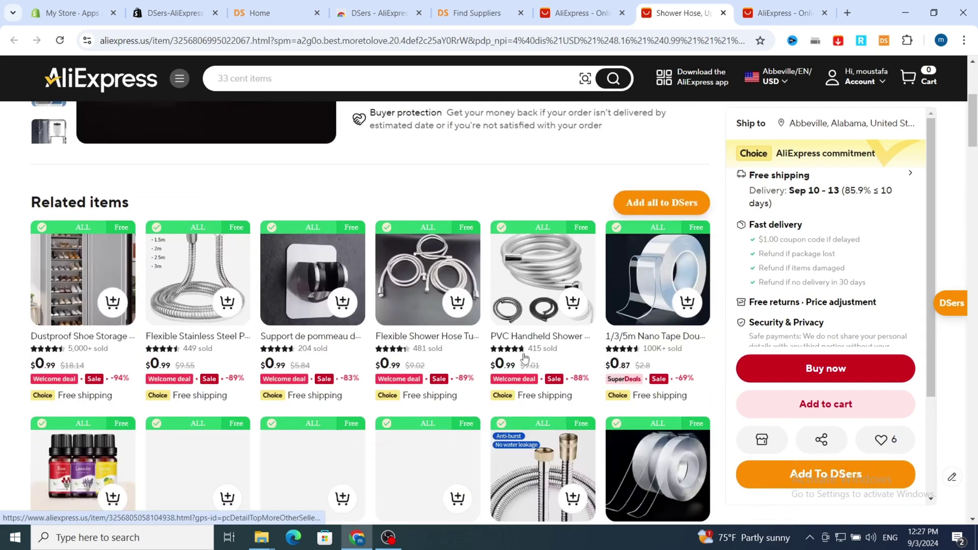
- Import the open Shower Hose product into DSers and view it in the refreshed DSers Import list
{"action": "left_click", "coordinate": [813, 484]}
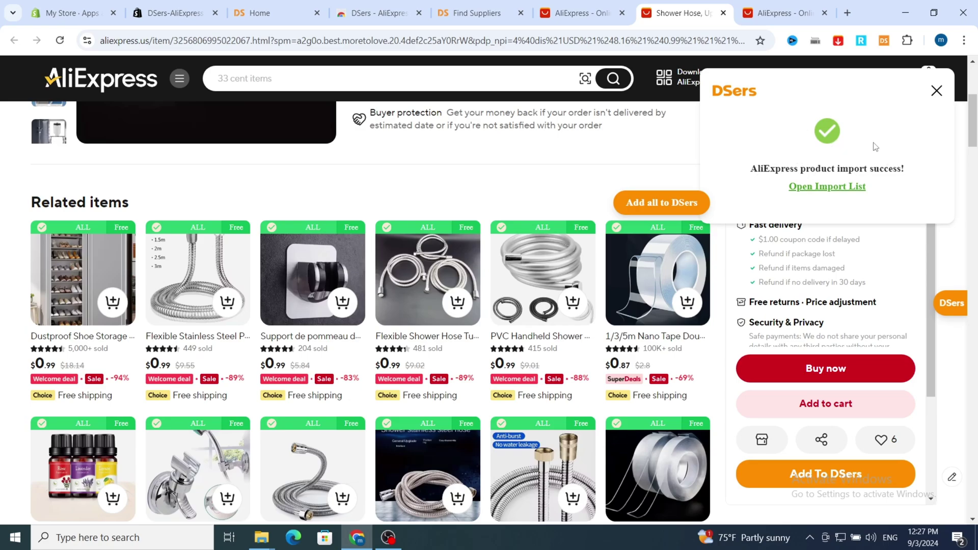
{"action": "left_click", "coordinate": [464, 15]}
{"action": "left_click", "coordinate": [259, 13]}
{"action": "left_click", "coordinate": [466, 13]}
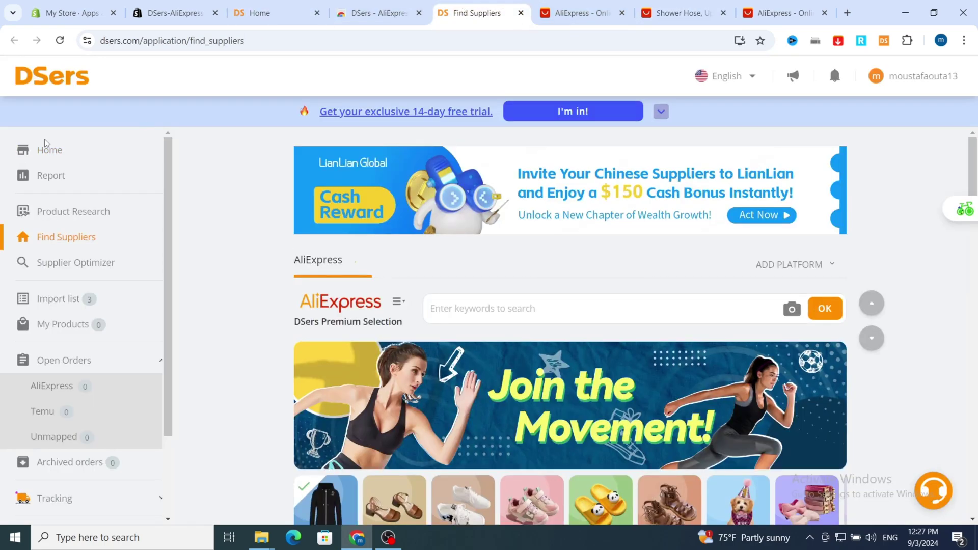
{"action": "left_click", "coordinate": [59, 41]}
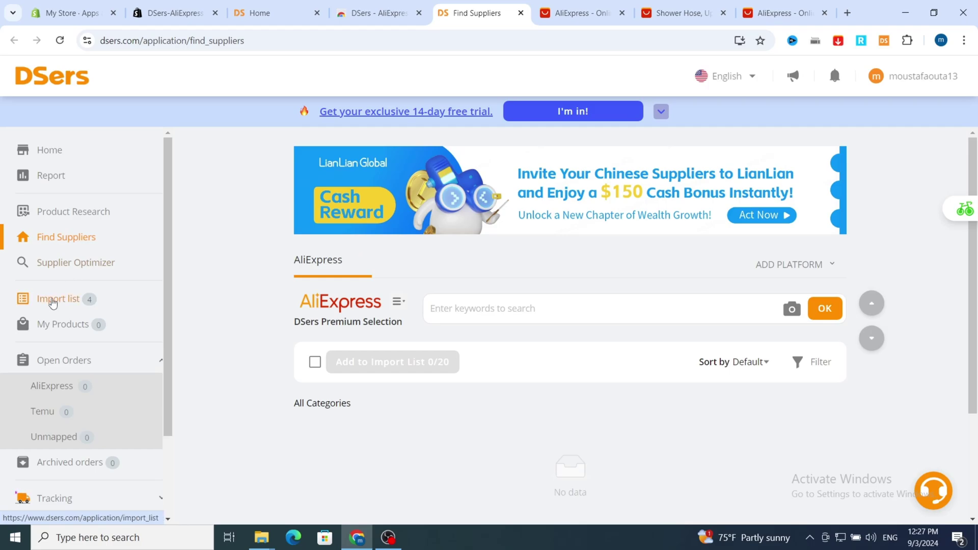
{"action": "left_click", "coordinate": [53, 303]}
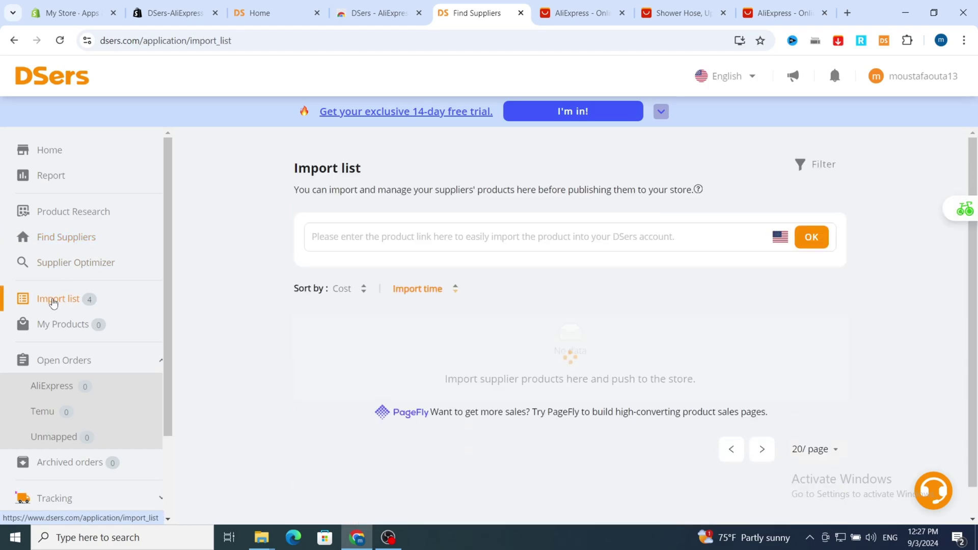
{"action": "scroll", "coordinate": [401, 375], "scroll_direction": "down", "scroll_amount": 2}
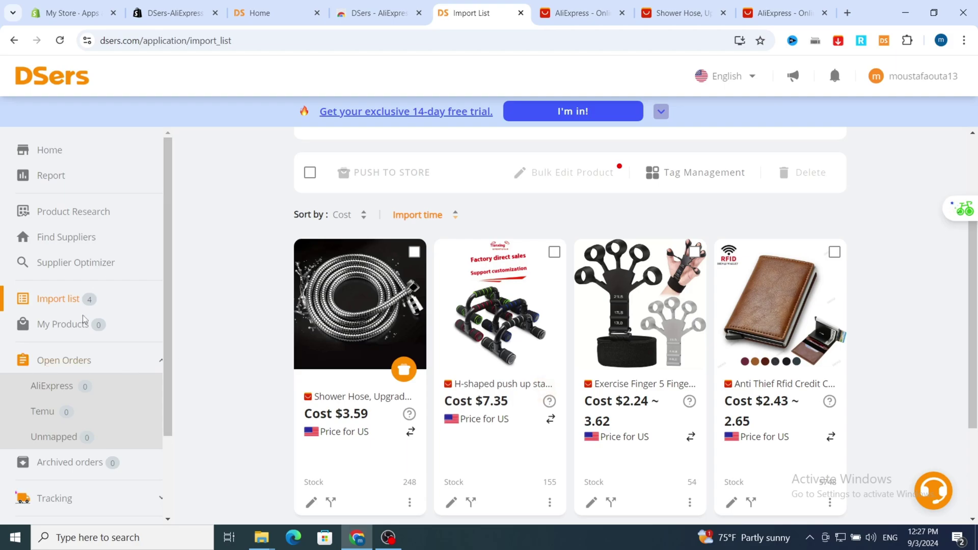
- From the Shower Hose page's related items on AliExpress, import the International Standard shower hose with brass connector into DSers
{"action": "left_click", "coordinate": [769, 11]}
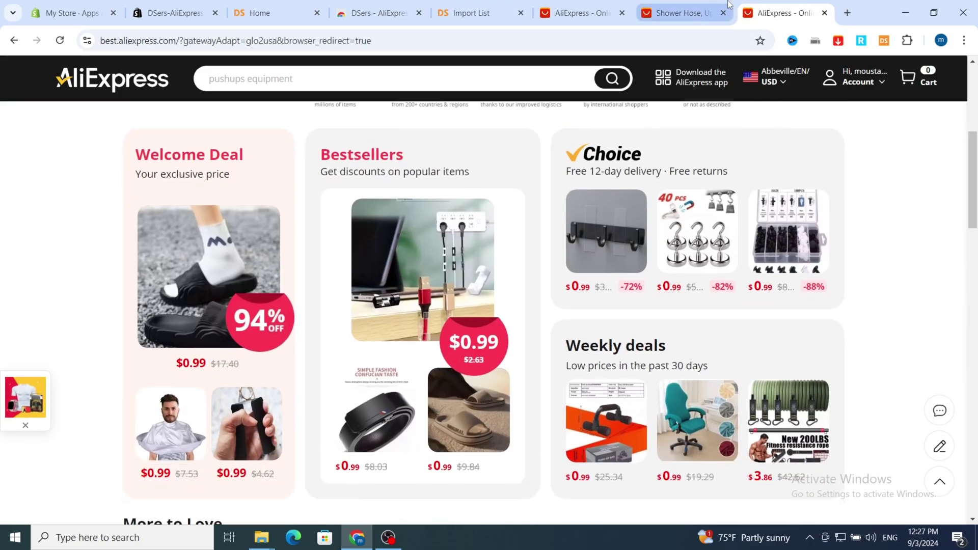
{"action": "left_click", "coordinate": [687, 14]}
{"action": "scroll", "coordinate": [494, 273], "scroll_direction": "down", "scroll_amount": 4}
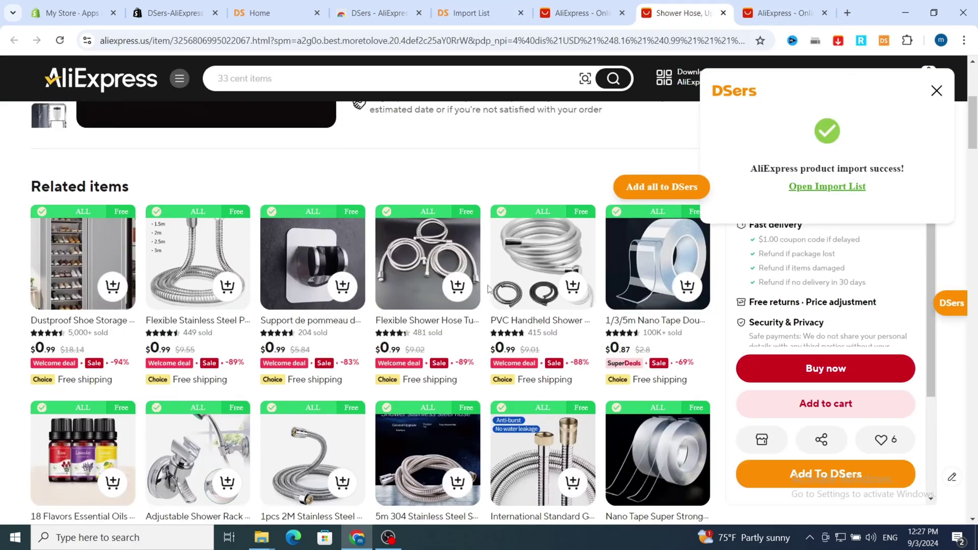
{"action": "mouse_move", "coordinate": [315, 257]}
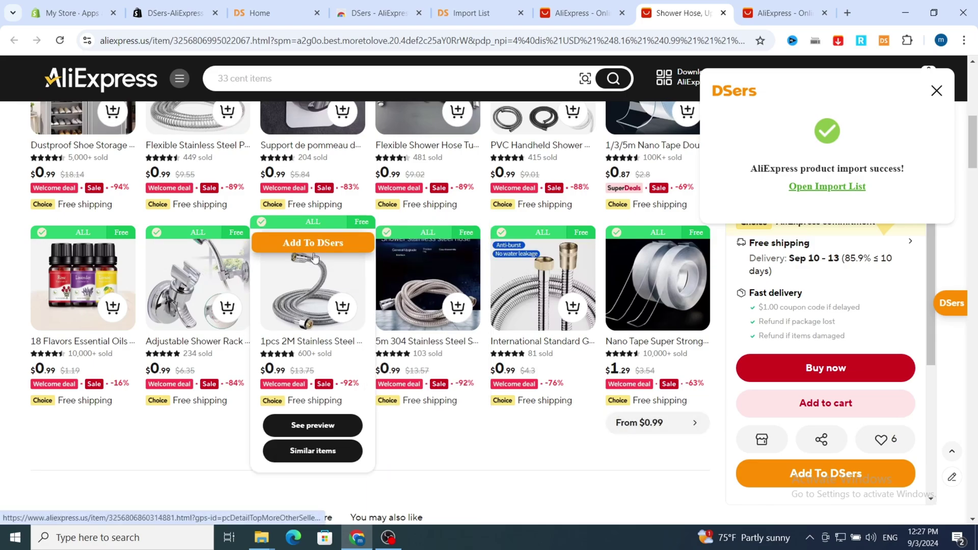
{"action": "mouse_move", "coordinate": [208, 257]}
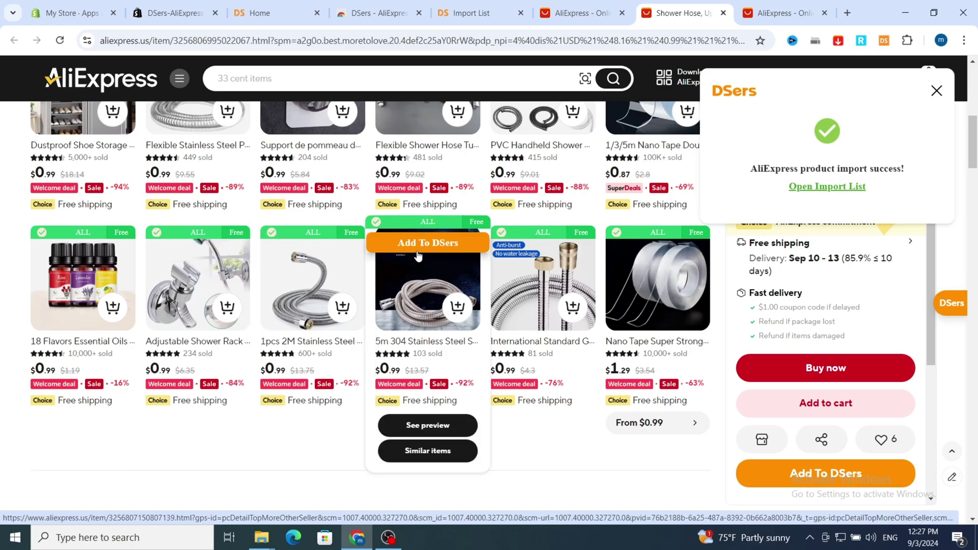
{"action": "mouse_move", "coordinate": [530, 260]}
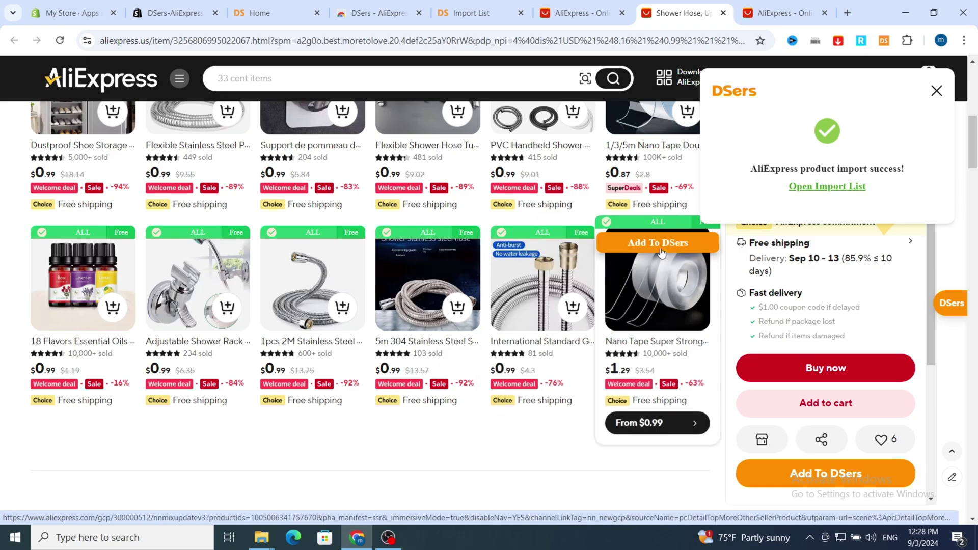
{"action": "scroll", "coordinate": [657, 244], "scroll_direction": "up", "scroll_amount": 2}
{"action": "scroll", "coordinate": [532, 357], "scroll_direction": "down", "scroll_amount": 8}
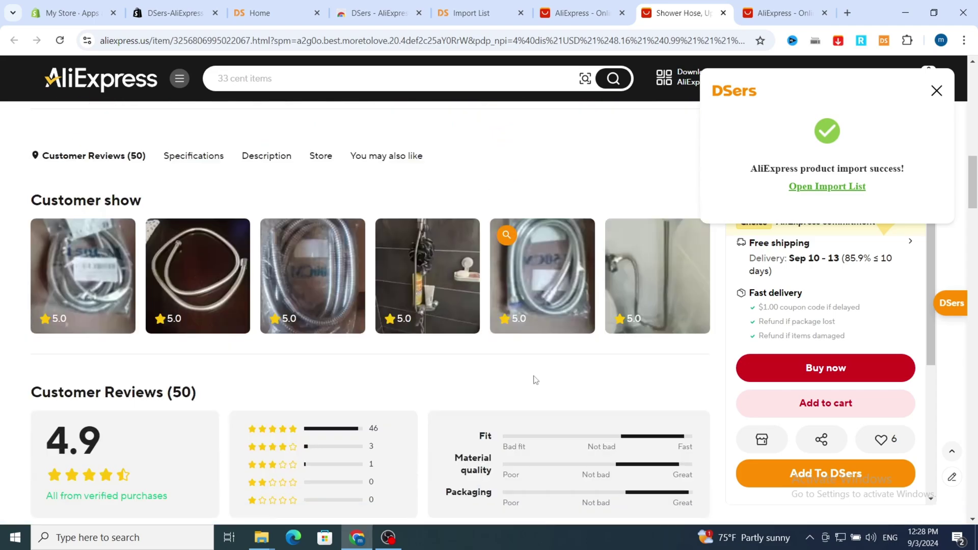
{"action": "scroll", "coordinate": [535, 379], "scroll_direction": "down", "scroll_amount": 3}
{"action": "scroll", "coordinate": [533, 362], "scroll_direction": "up", "scroll_amount": 7}
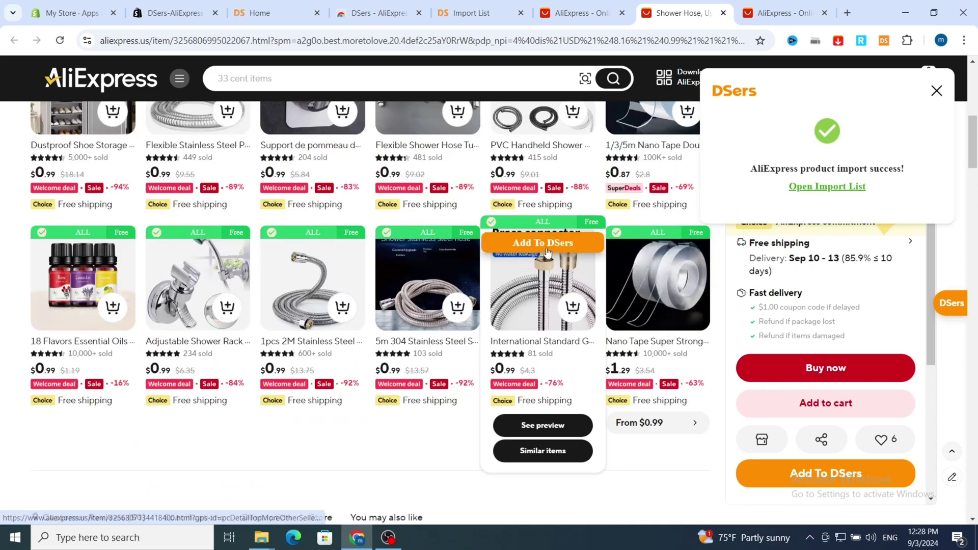
{"action": "left_click", "coordinate": [543, 245]}
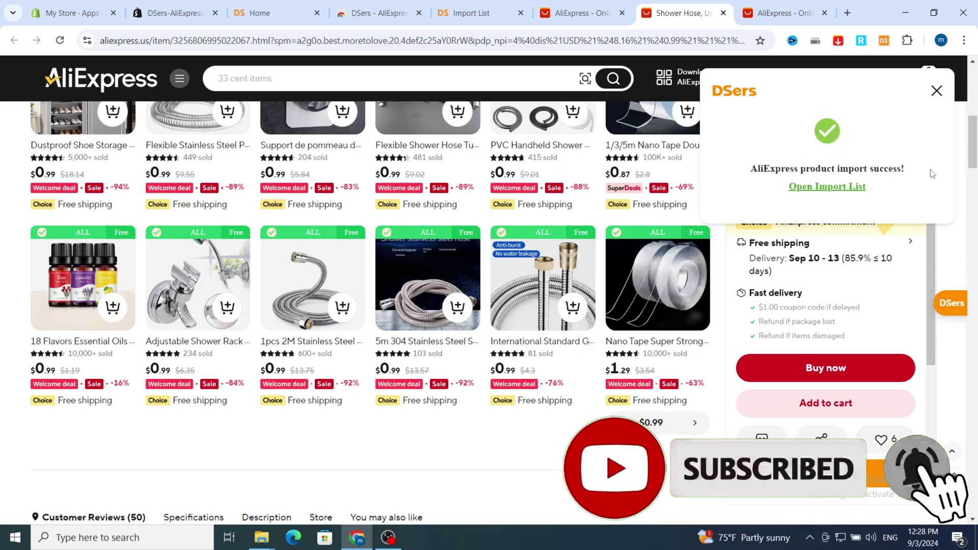
- Reload the DSers Import list and look over the imported products
{"action": "left_click", "coordinate": [464, 13]}
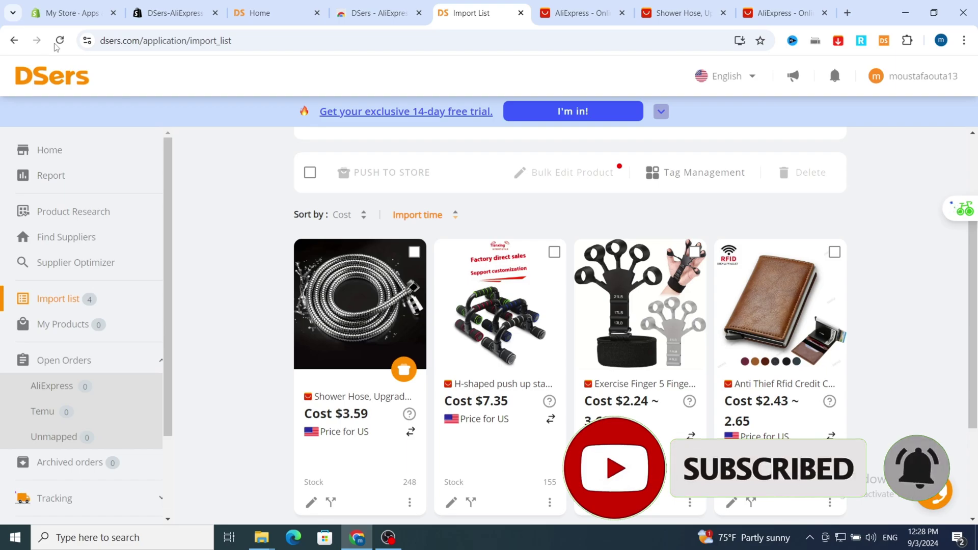
{"action": "left_click", "coordinate": [60, 41]}
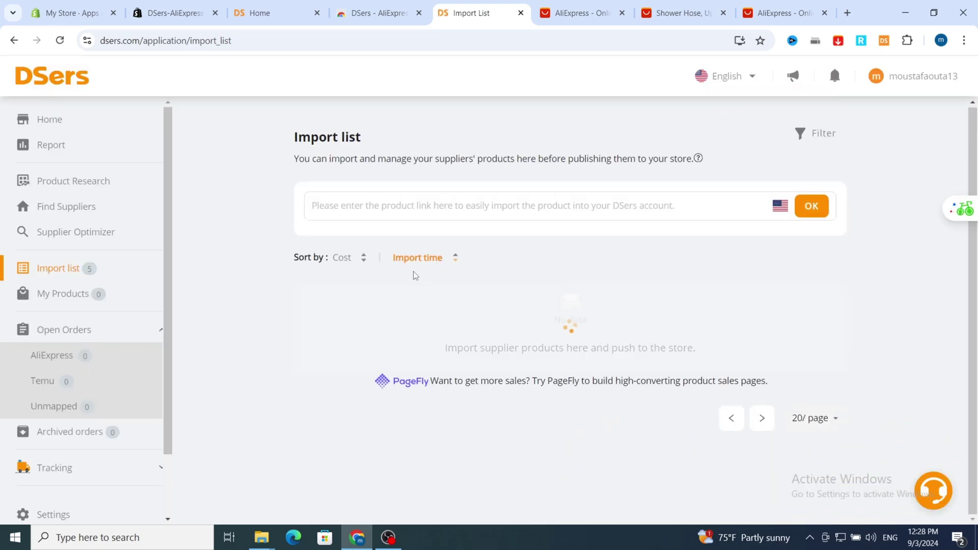
{"action": "scroll", "coordinate": [428, 324], "scroll_direction": "down", "scroll_amount": 3}
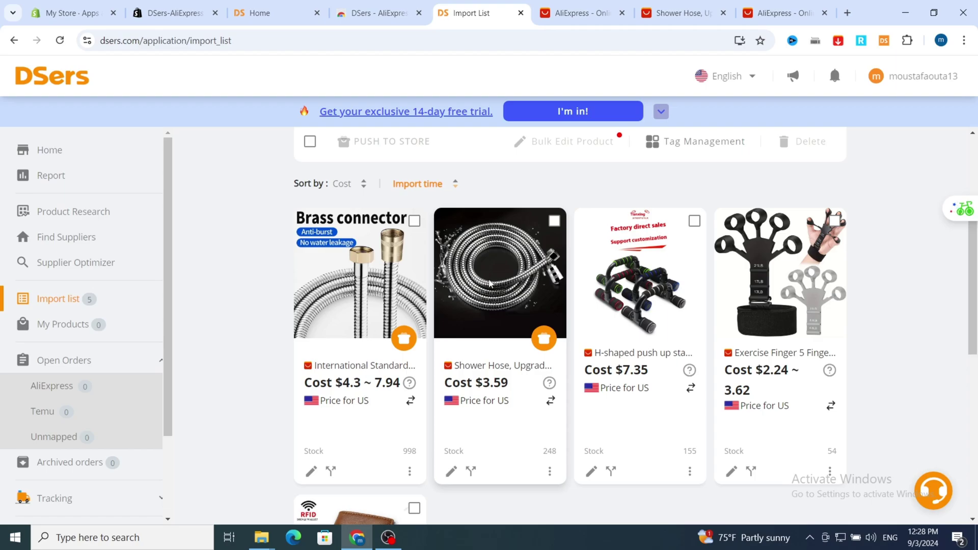
{"action": "left_click", "coordinate": [71, 12]}
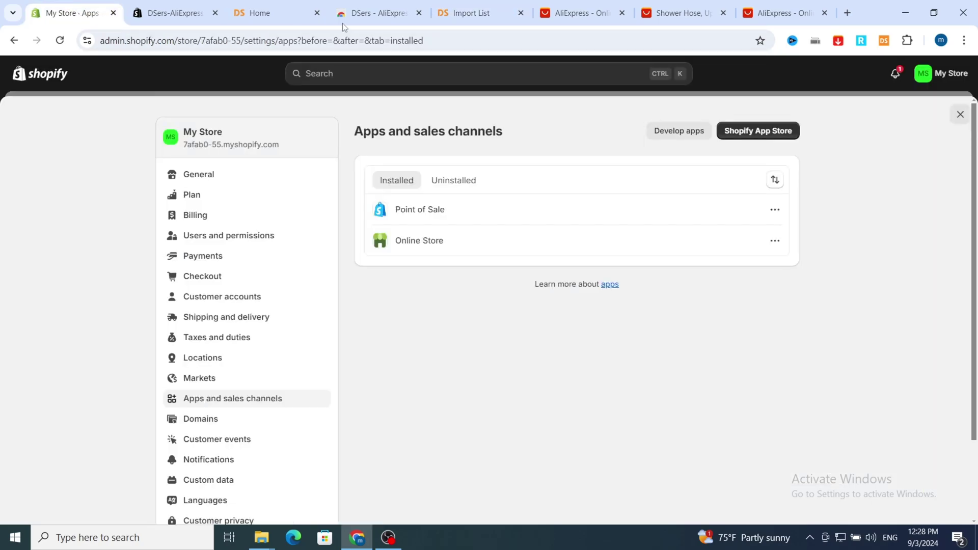
{"action": "left_click", "coordinate": [472, 13]}
- Open the Shower Hose product for editing and look through its description, images, shipping and product details
{"action": "scroll", "coordinate": [545, 214], "scroll_direction": "down", "scroll_amount": 3}
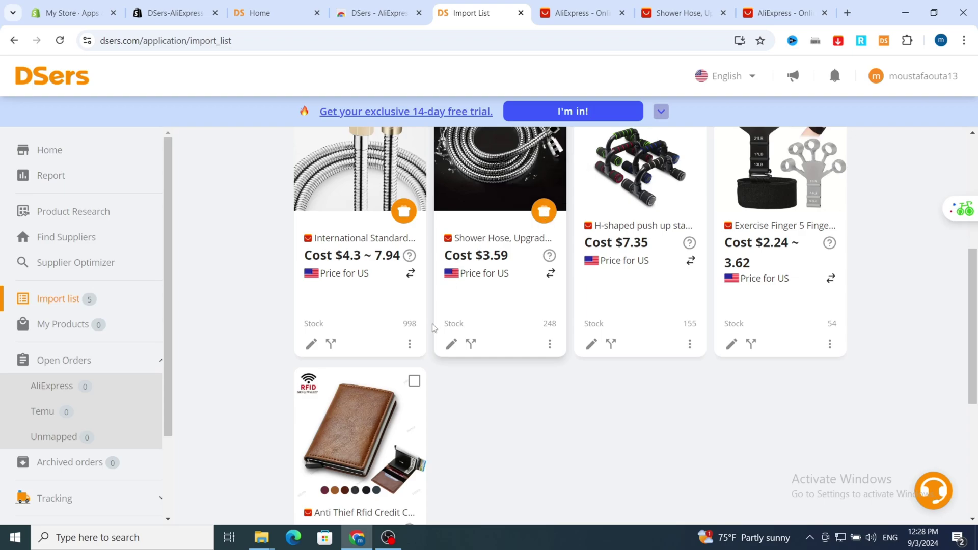
{"action": "left_click", "coordinate": [451, 345]}
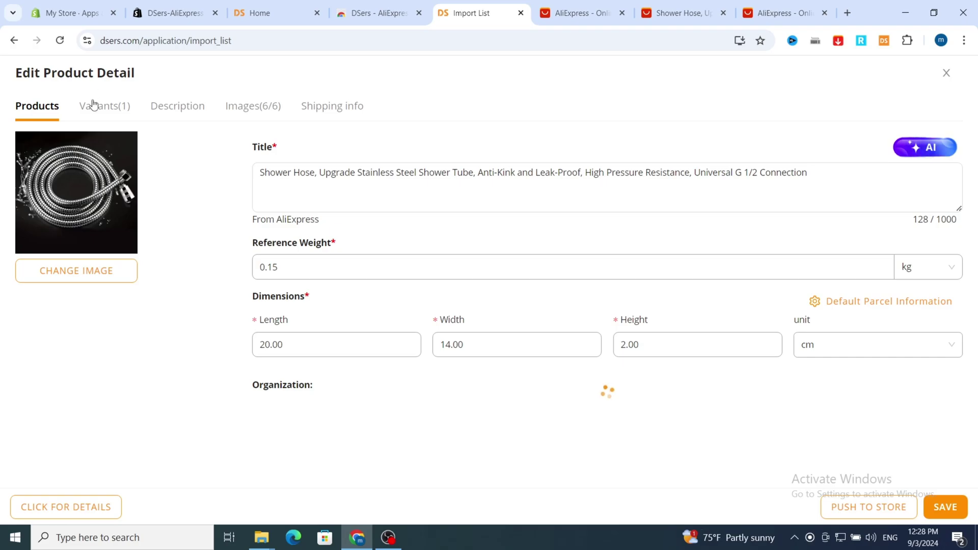
{"action": "left_click", "coordinate": [176, 105]}
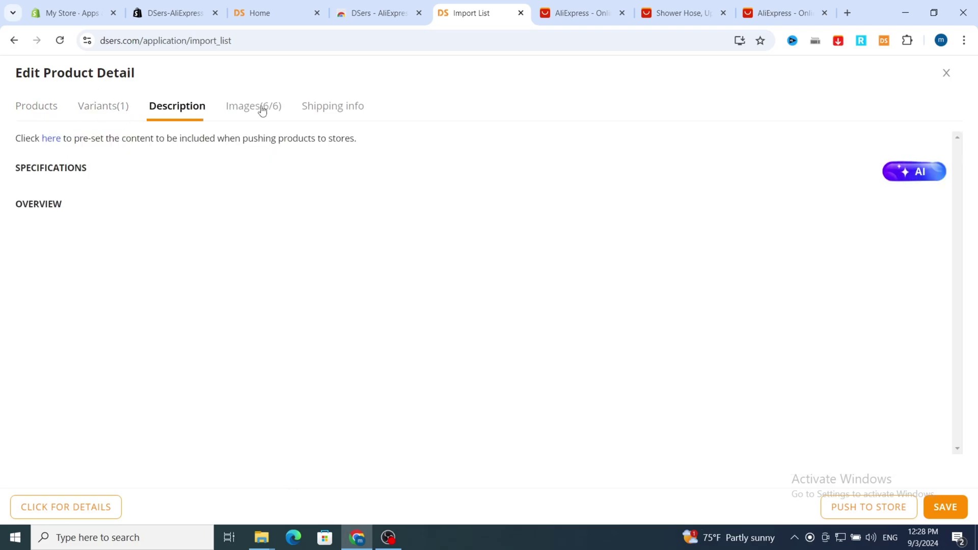
{"action": "left_click", "coordinate": [261, 107]}
{"action": "left_click", "coordinate": [331, 110]}
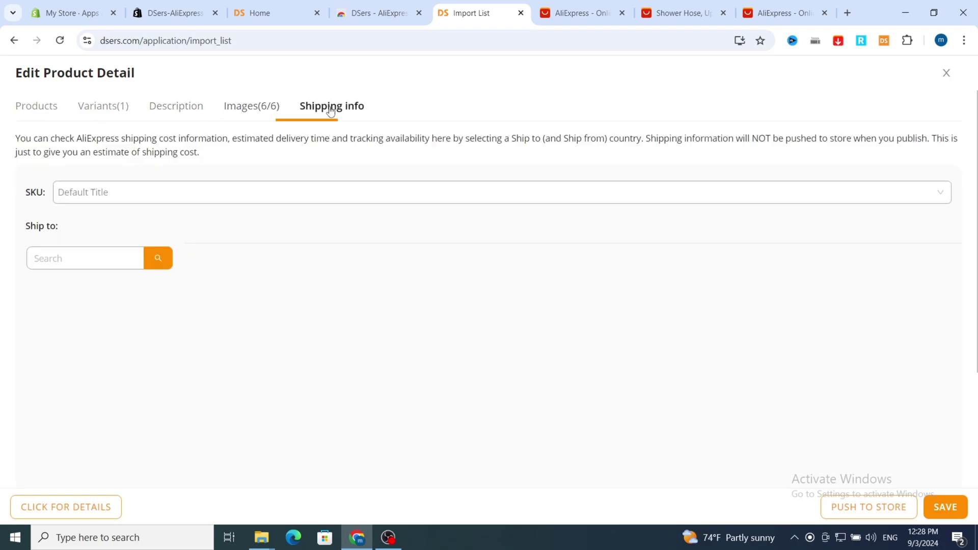
{"action": "left_click", "coordinate": [40, 111]}
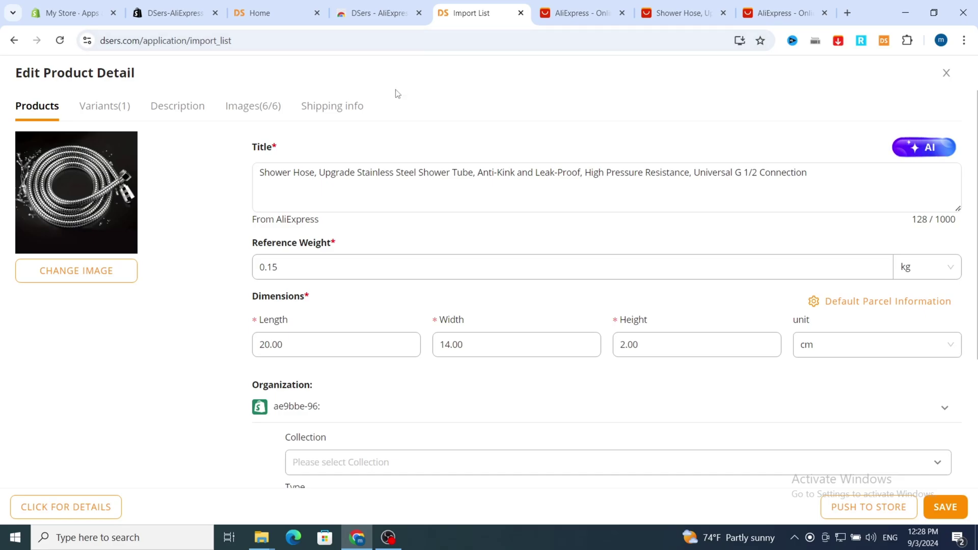
- Remove "High Pressure Resistance, Universal G 1/2 Connection" from the Shower Hose title and view the store's Organization fields
{"action": "left_click", "coordinate": [265, 172]}
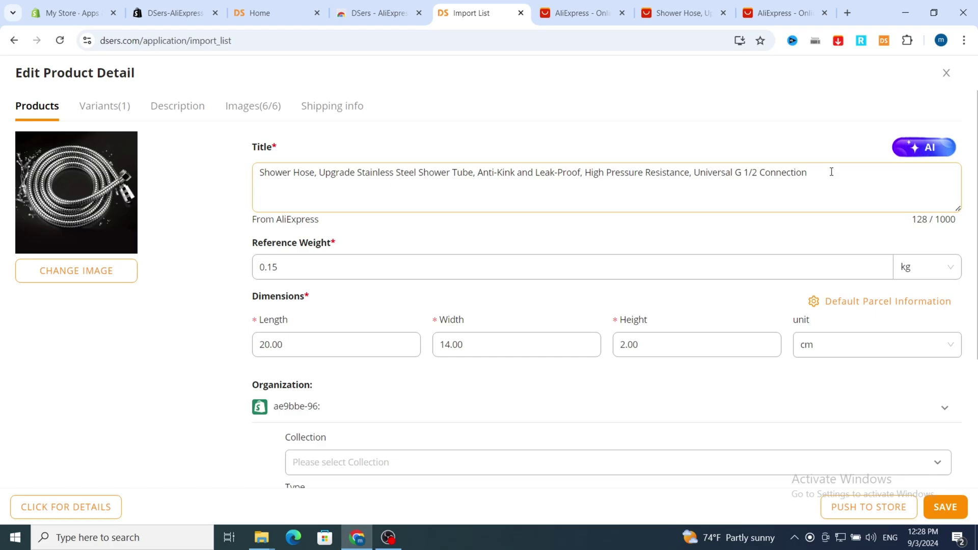
{"action": "left_click_drag", "start_coordinate": [832, 172], "coordinate": [587, 174]}
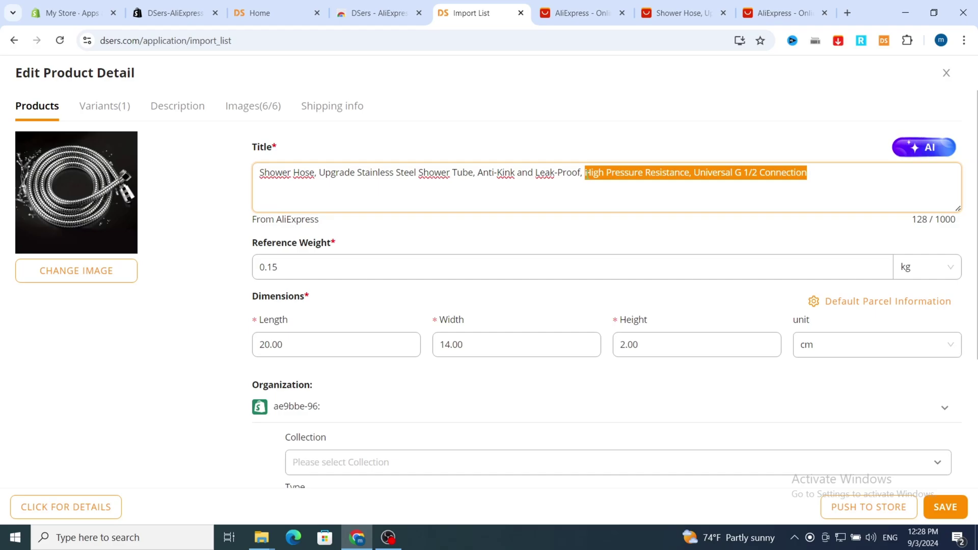
{"action": "key", "text": "BackSpace"}
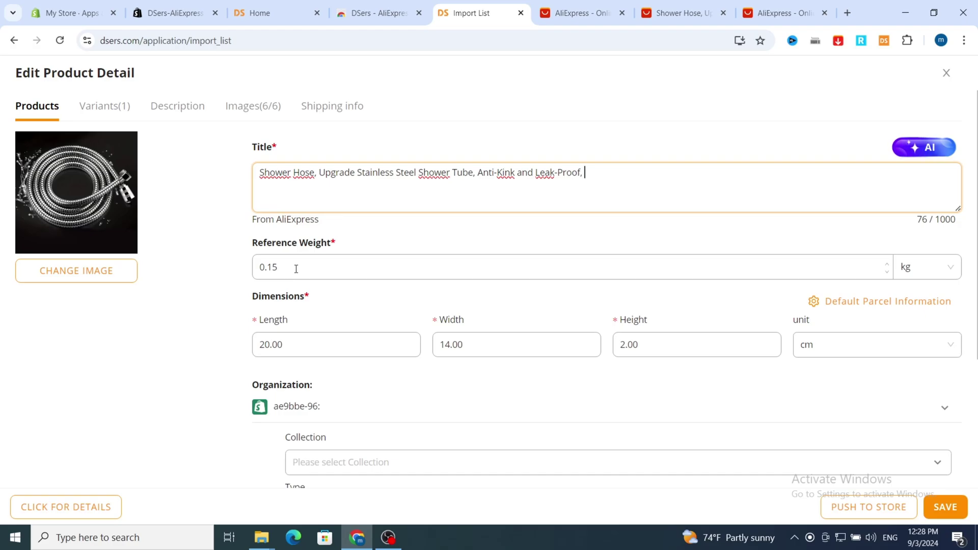
{"action": "scroll", "coordinate": [291, 319], "scroll_direction": "down", "scroll_amount": 2}
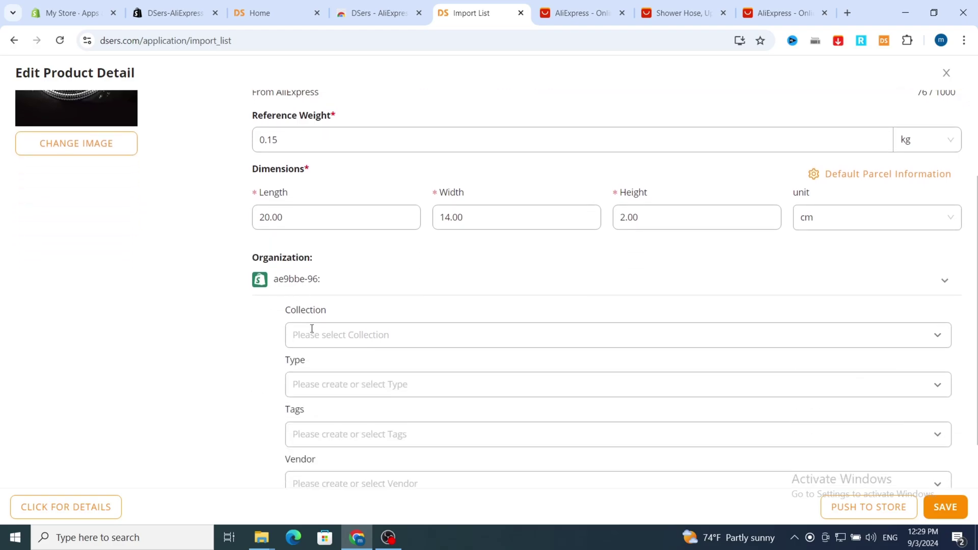
{"action": "scroll", "coordinate": [315, 330], "scroll_direction": "down", "scroll_amount": 1}
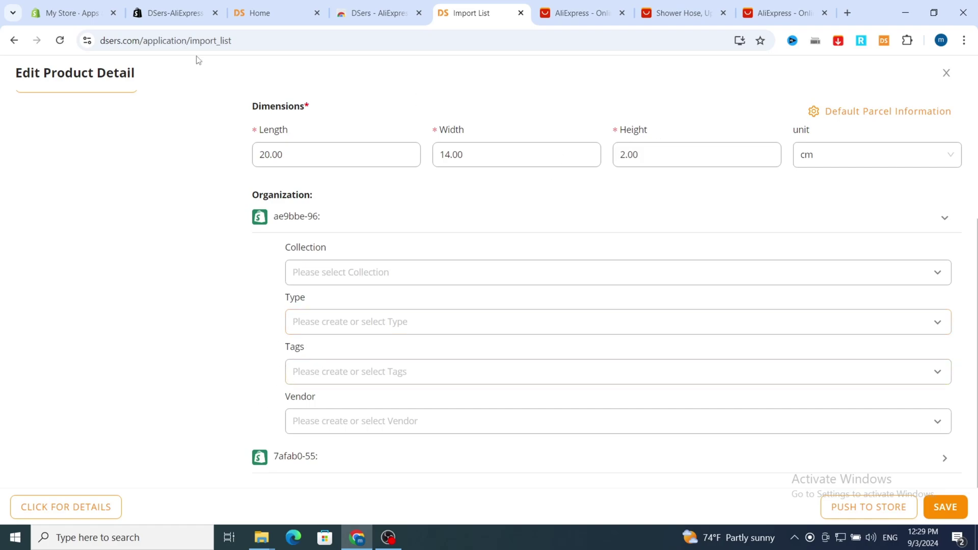
- Search Google for "tags generator" in a new browser tab
{"action": "left_click", "coordinate": [848, 14]}
{"action": "left_click", "coordinate": [493, 44]}
{"action": "type", "text": "t"}
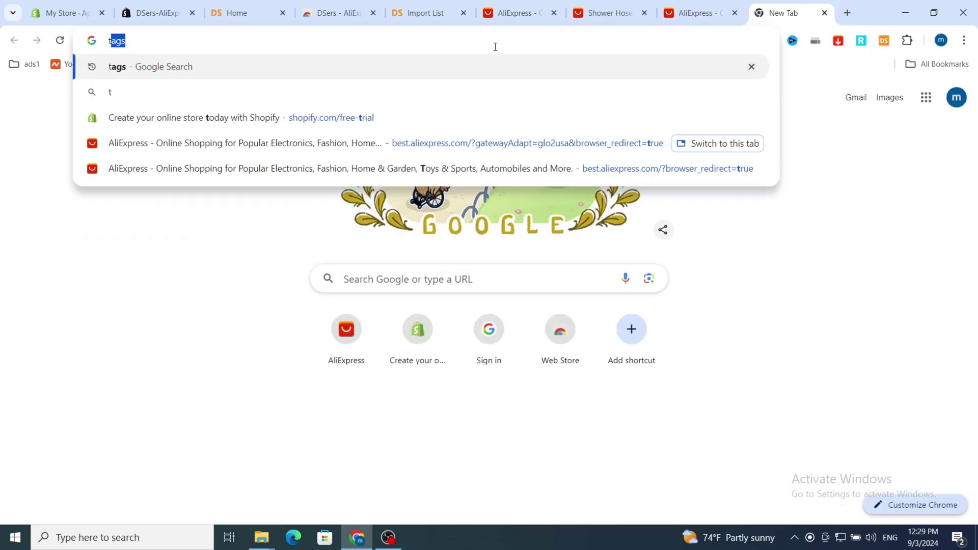
{"action": "type", "text": "ags"}
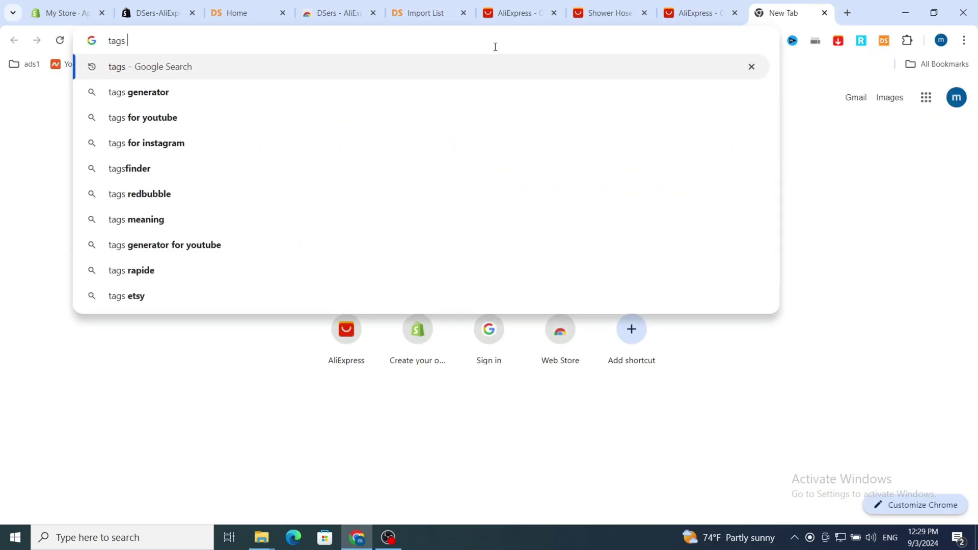
{"action": "left_click", "coordinate": [299, 90]}
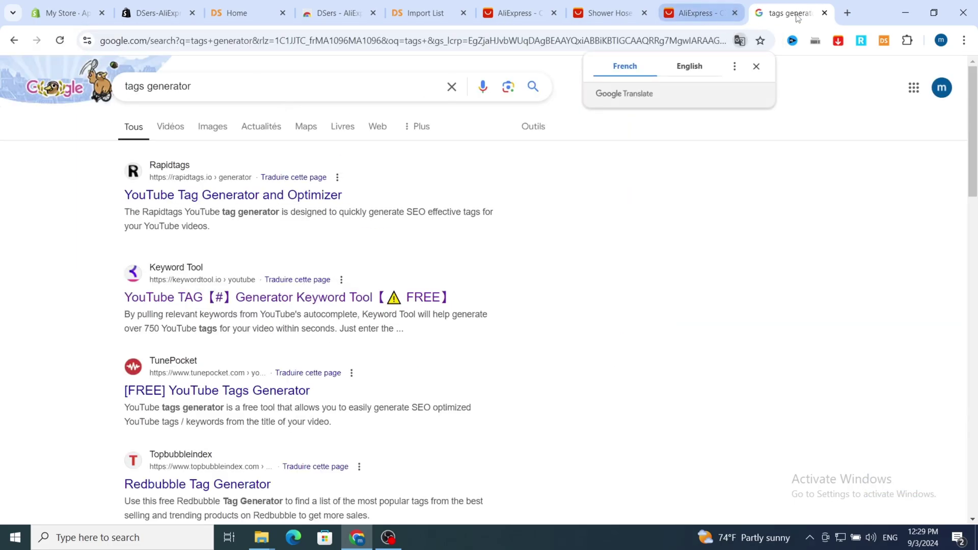
- Return to the Shower Hose product in DSers and set its variant's price to 5.99
{"action": "left_click", "coordinate": [428, 13]}
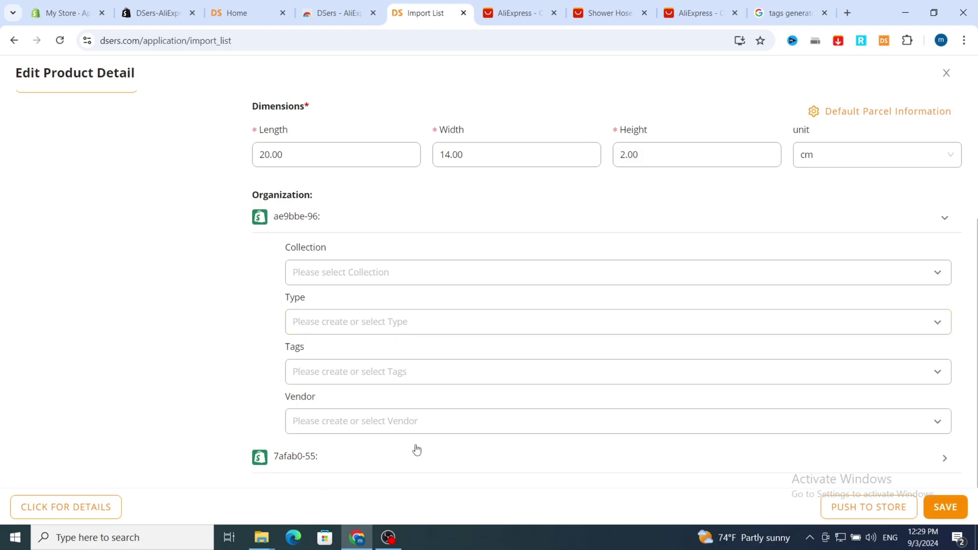
{"action": "scroll", "coordinate": [418, 127], "scroll_direction": "up", "scroll_amount": 4}
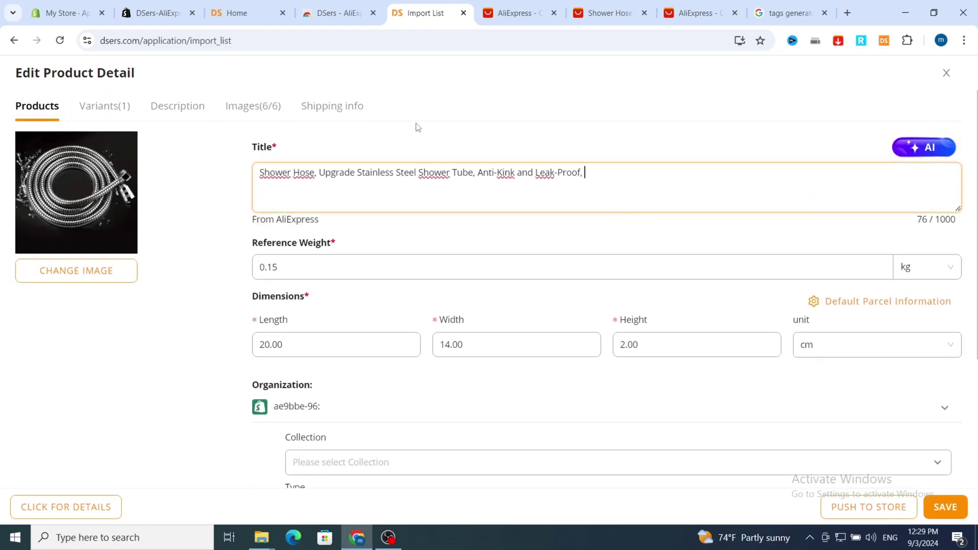
{"action": "left_click", "coordinate": [98, 111]}
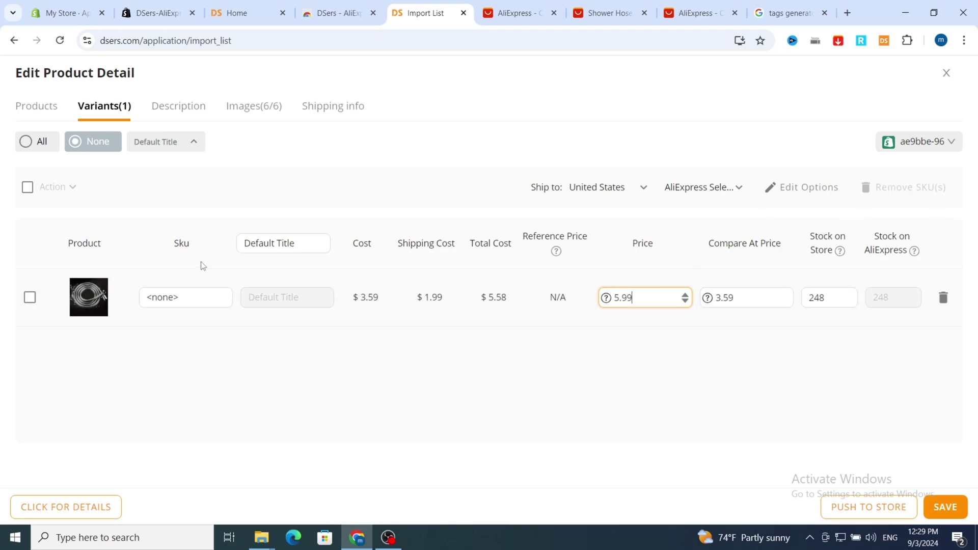
- Read through the Shower Hose product's description and specifications
{"action": "left_click", "coordinate": [176, 113]}
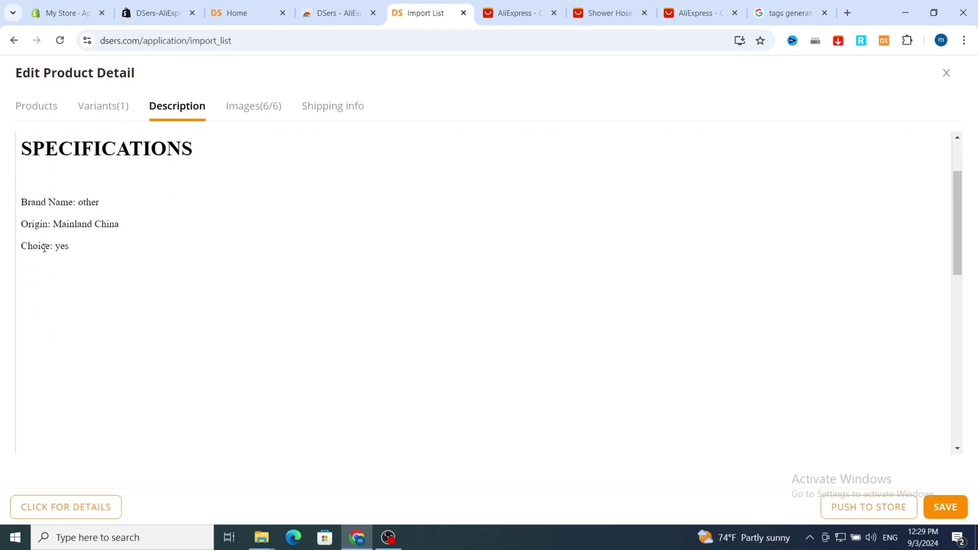
{"action": "scroll", "coordinate": [357, 341], "scroll_direction": "down", "scroll_amount": 10}
{"action": "scroll", "coordinate": [236, 283], "scroll_direction": "up", "scroll_amount": 15}
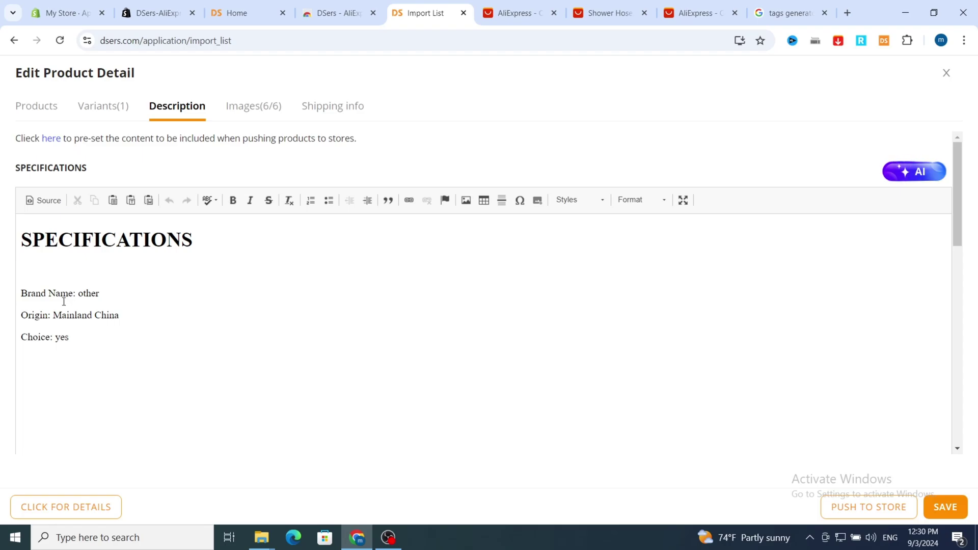
- Review the Overview text below the Shower Hose's specifications
{"action": "scroll", "coordinate": [65, 305], "scroll_direction": "down", "scroll_amount": 8}
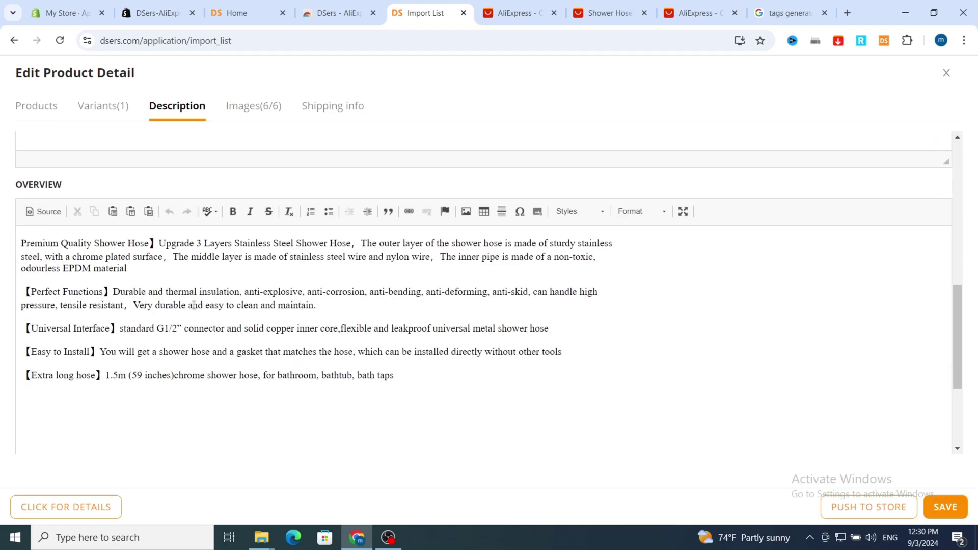
{"action": "scroll", "coordinate": [278, 311], "scroll_direction": "down", "scroll_amount": 3}
{"action": "scroll", "coordinate": [287, 312], "scroll_direction": "up", "scroll_amount": 10}
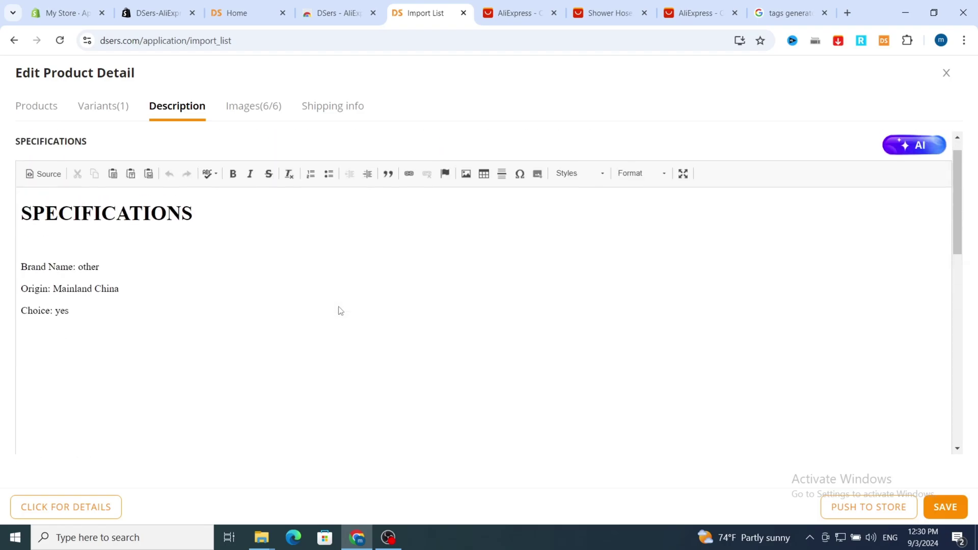
- Switch to the AliExpress product listing and import the Coconut Slippers into DSers
{"action": "left_click", "coordinate": [514, 14]}
{"action": "left_click", "coordinate": [230, 15]}
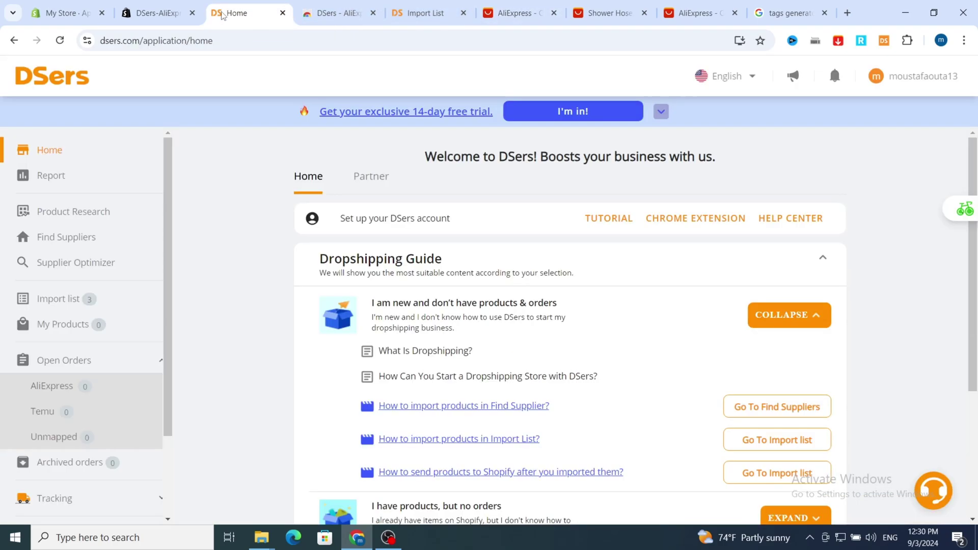
{"action": "left_click", "coordinate": [420, 13]}
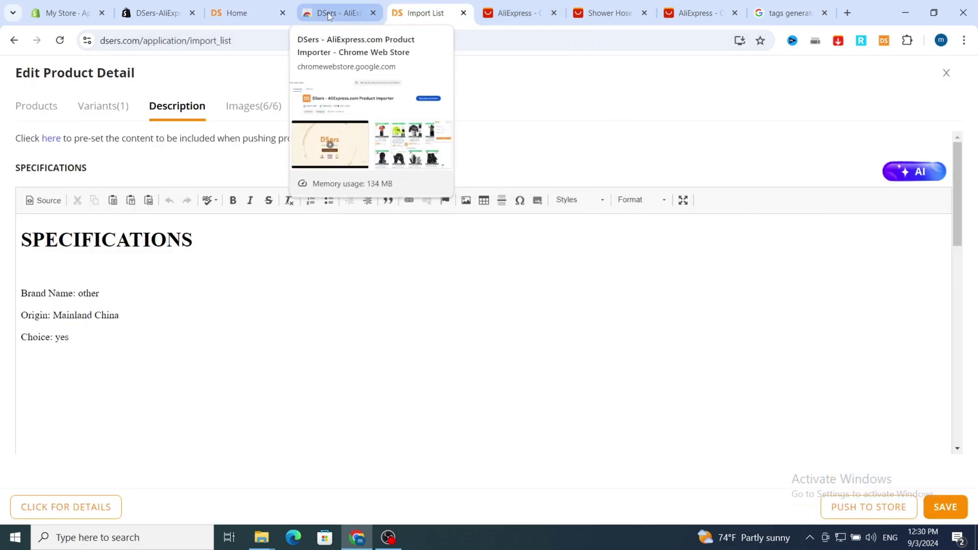
{"action": "left_click", "coordinate": [515, 13]}
{"action": "scroll", "coordinate": [429, 188], "scroll_direction": "up", "scroll_amount": 4}
{"action": "scroll", "coordinate": [429, 187], "scroll_direction": "up", "scroll_amount": 6}
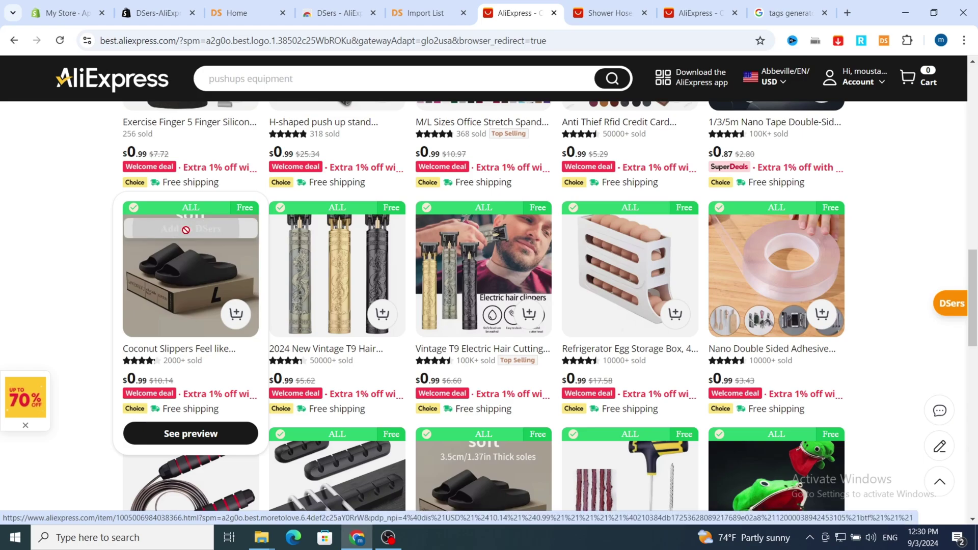
{"action": "left_click", "coordinate": [797, 139]}
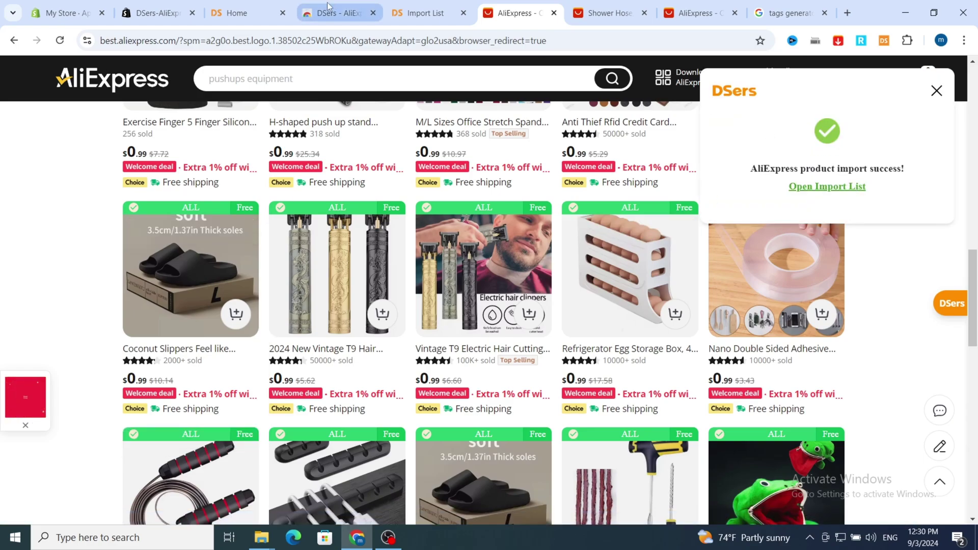
- Return to the DSers home page, refresh it and open the Coconut Slippers' product details from the import list
{"action": "left_click", "coordinate": [390, 19]}
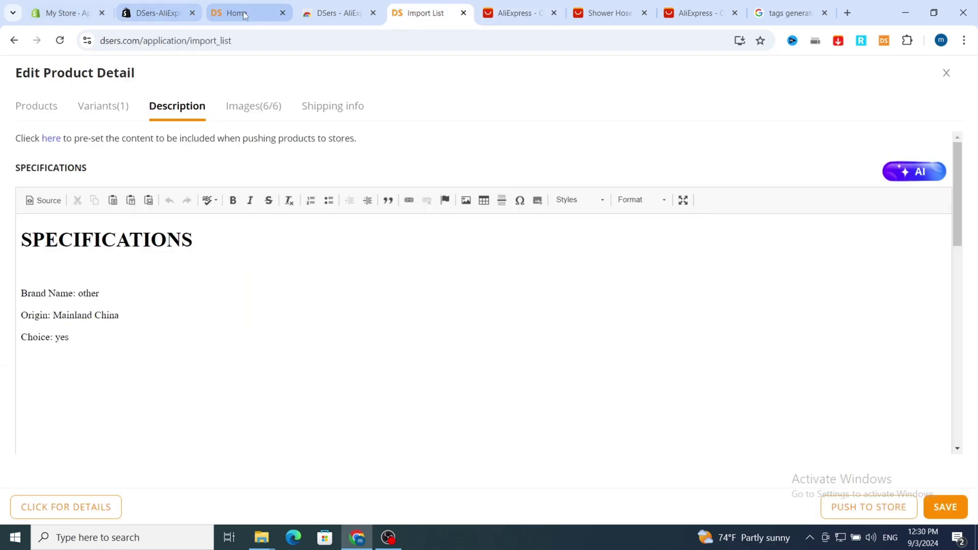
{"action": "left_click", "coordinate": [270, 19]}
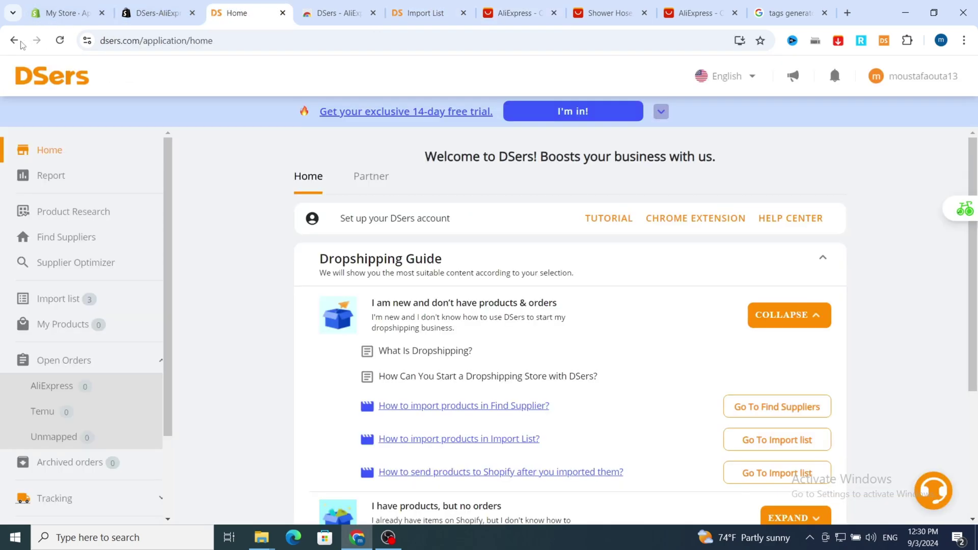
{"action": "left_click", "coordinate": [60, 40]}
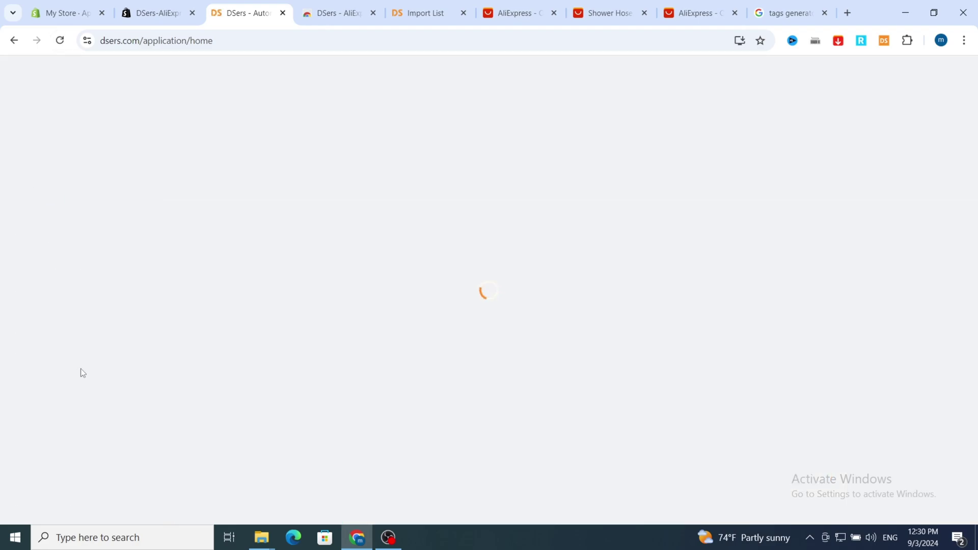
{"action": "left_click", "coordinate": [70, 278]}
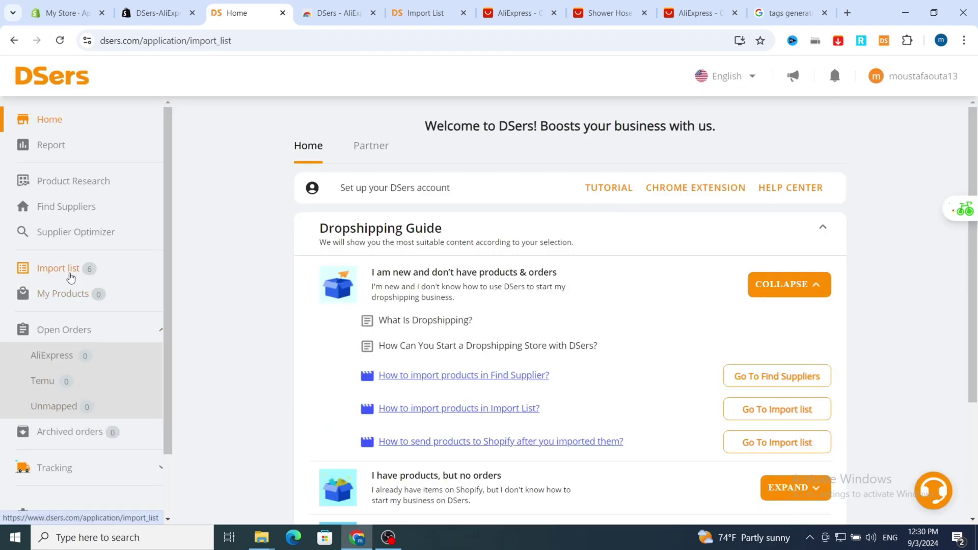
{"action": "scroll", "coordinate": [375, 395], "scroll_direction": "down", "scroll_amount": 2}
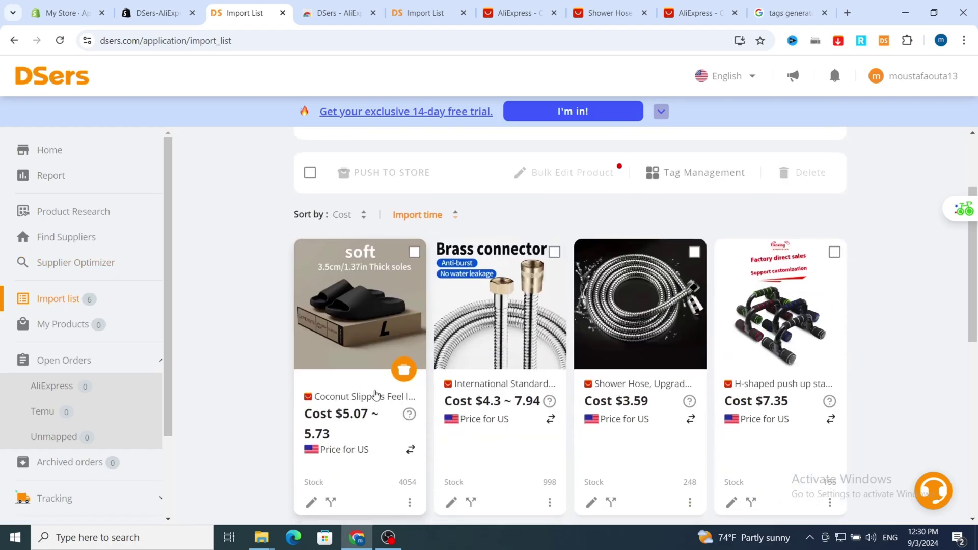
{"action": "scroll", "coordinate": [312, 456], "scroll_direction": "down", "scroll_amount": 1}
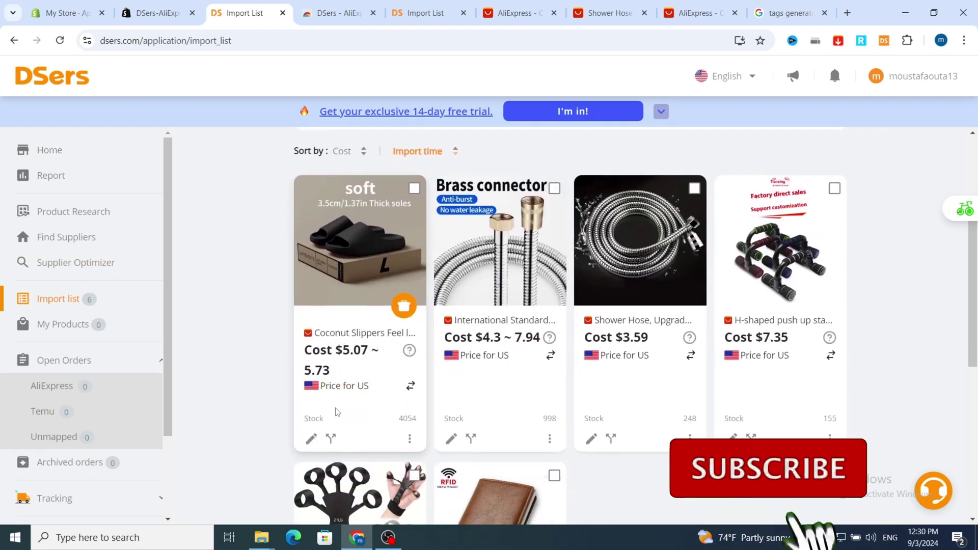
{"action": "left_click", "coordinate": [309, 440]}
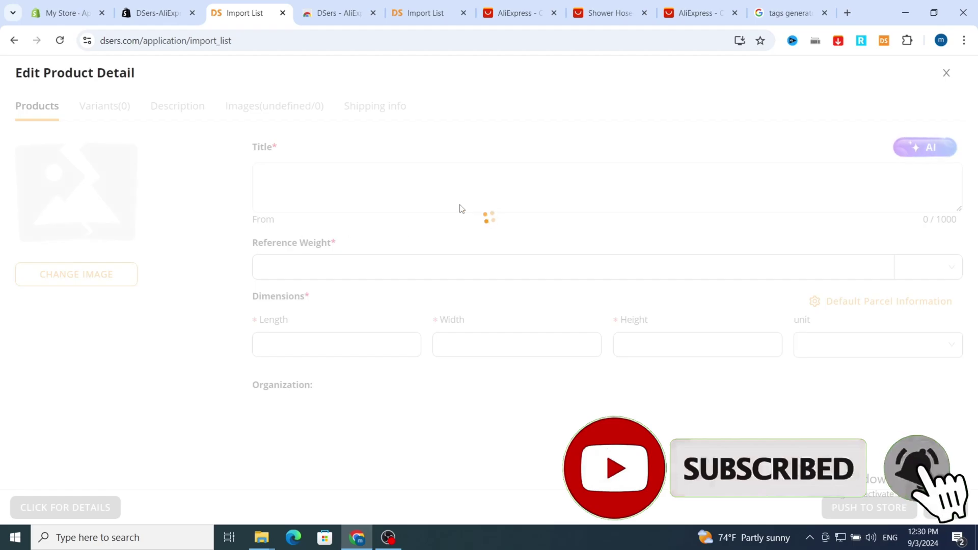
- Examine the Coconut Slippers' description, including its specifications and overview images
{"action": "left_click", "coordinate": [170, 108]}
{"action": "scroll", "coordinate": [199, 192], "scroll_direction": "down", "scroll_amount": 10}
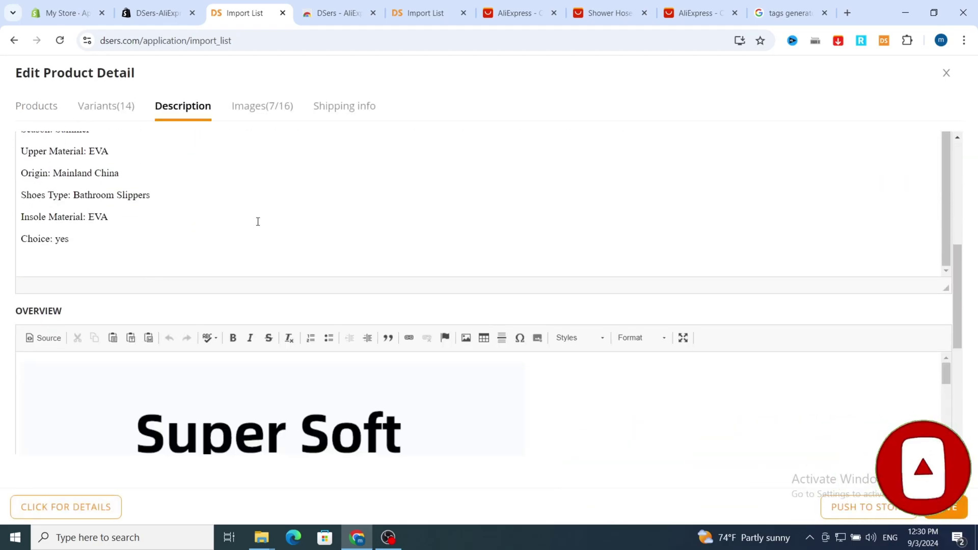
{"action": "scroll", "coordinate": [355, 275], "scroll_direction": "down", "scroll_amount": 15}
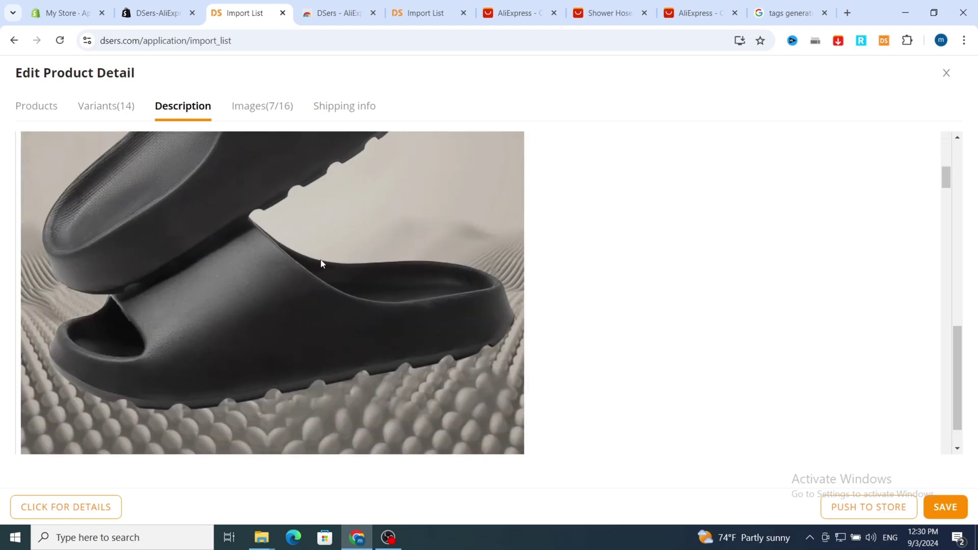
{"action": "scroll", "coordinate": [305, 262], "scroll_direction": "down", "scroll_amount": 15}
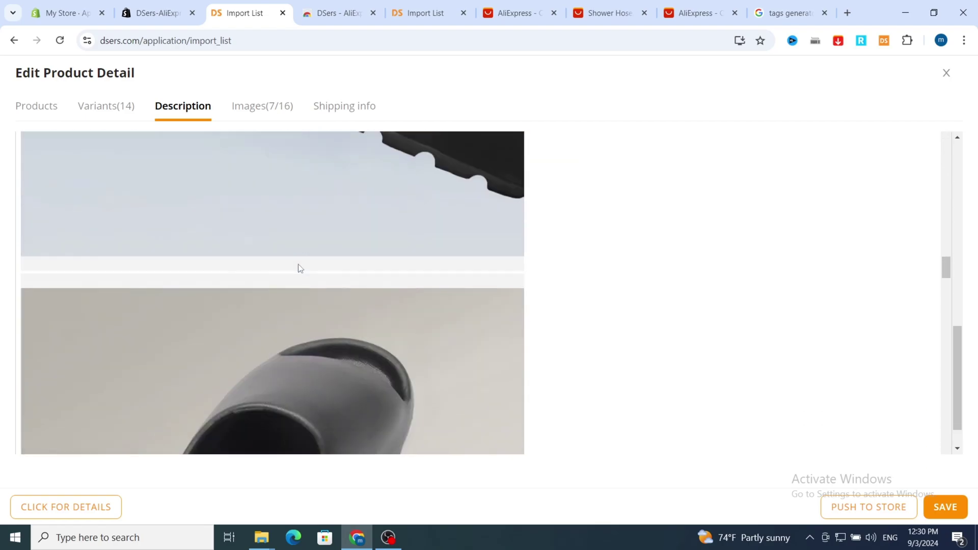
{"action": "scroll", "coordinate": [298, 264], "scroll_direction": "down", "scroll_amount": 8}
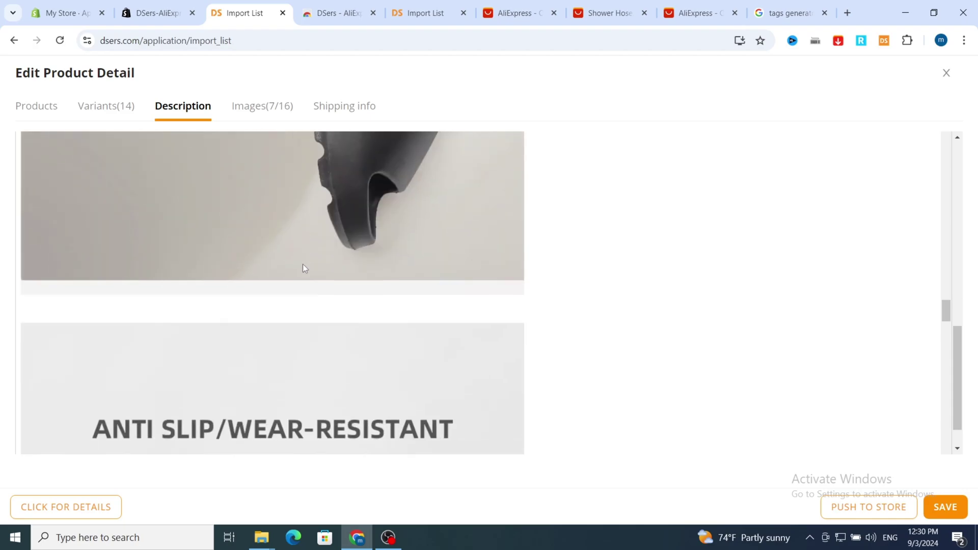
{"action": "scroll", "coordinate": [302, 264], "scroll_direction": "up", "scroll_amount": 3}
{"action": "scroll", "coordinate": [304, 263], "scroll_direction": "down", "scroll_amount": 3}
- Go back to the Shower Hose product and compare its description text
{"action": "left_click", "coordinate": [421, 13]}
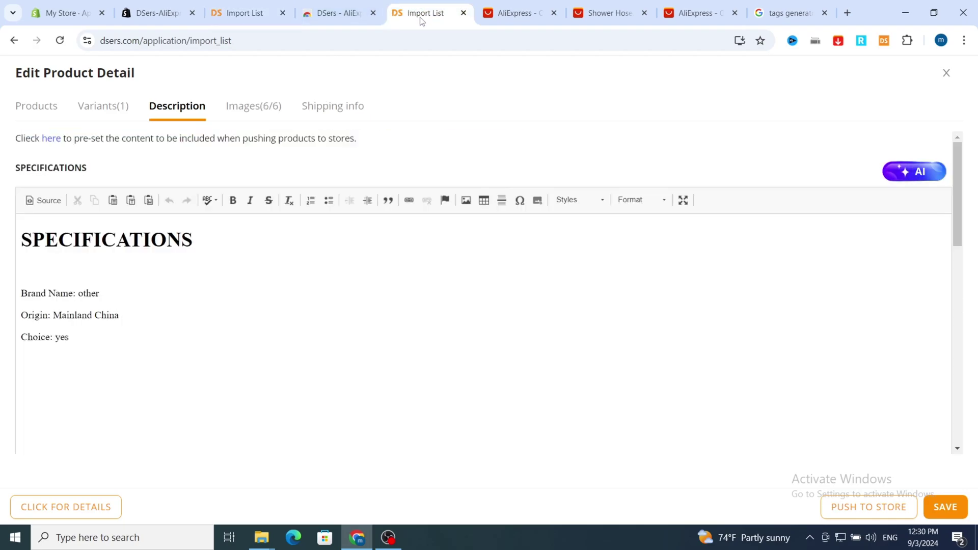
{"action": "scroll", "coordinate": [226, 291], "scroll_direction": "down", "scroll_amount": 10}
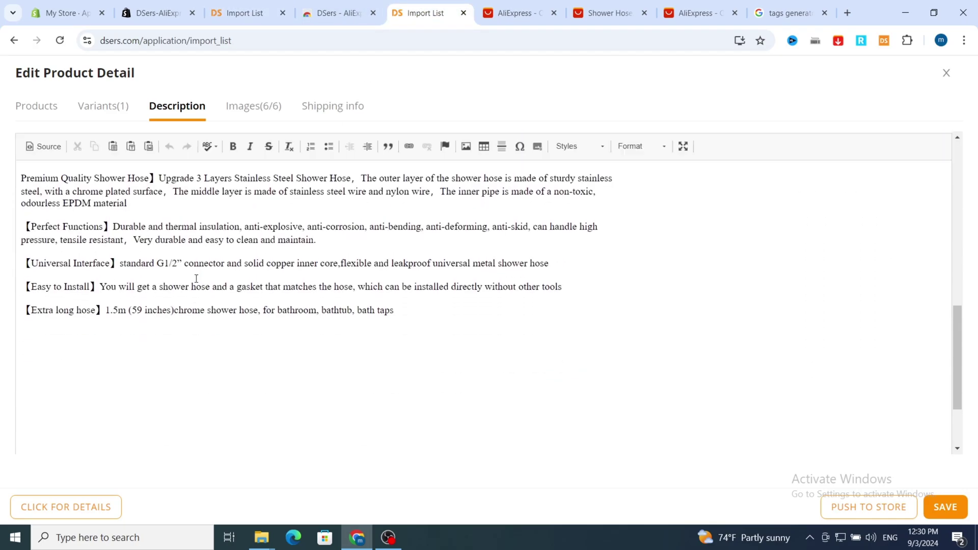
{"action": "scroll", "coordinate": [203, 224], "scroll_direction": "up", "scroll_amount": 8}
{"action": "scroll", "coordinate": [203, 224], "scroll_direction": "up", "scroll_amount": 1}
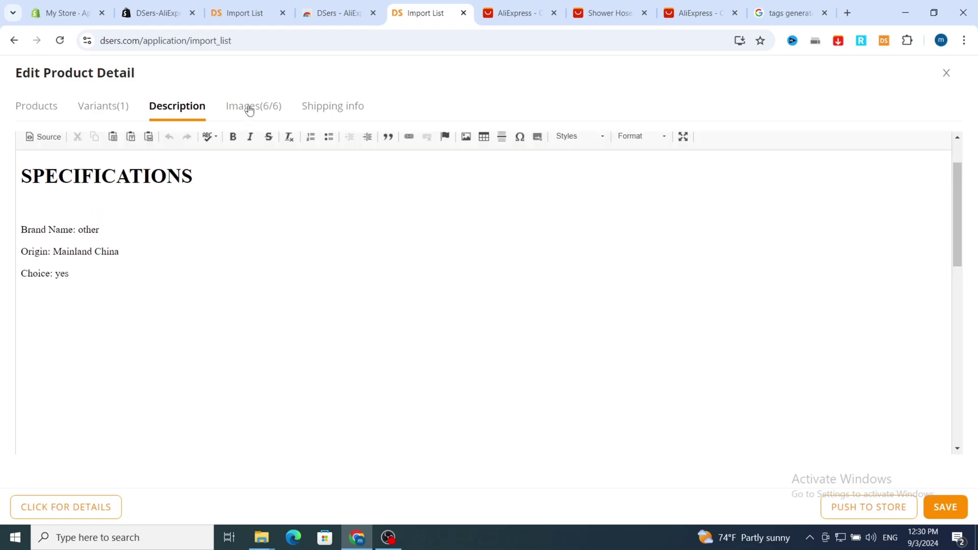
- Look through the Shower Hose's product images
{"action": "left_click", "coordinate": [249, 110]}
{"action": "scroll", "coordinate": [254, 305], "scroll_direction": "down", "scroll_amount": 3}
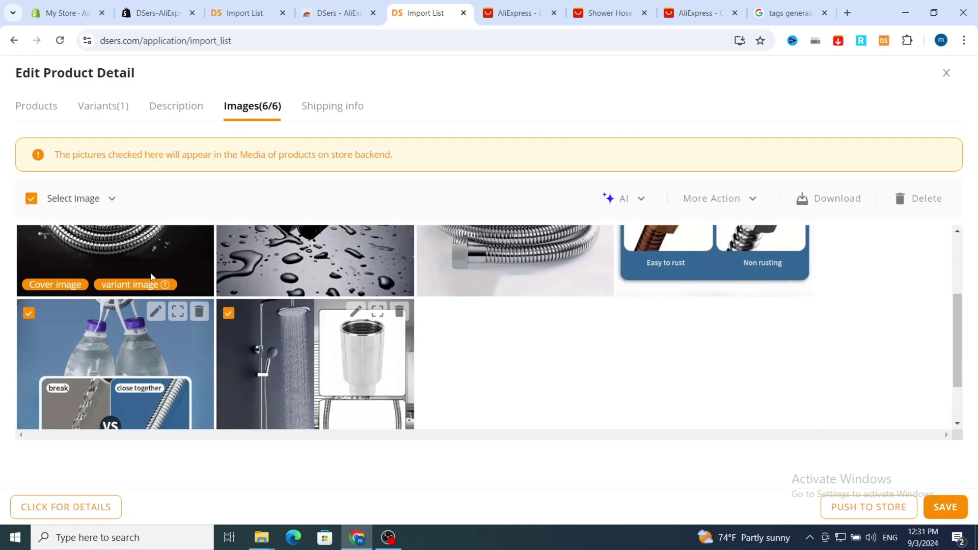
{"action": "scroll", "coordinate": [521, 329], "scroll_direction": "up", "scroll_amount": 3}
{"action": "scroll", "coordinate": [499, 314], "scroll_direction": "down", "scroll_amount": 3}
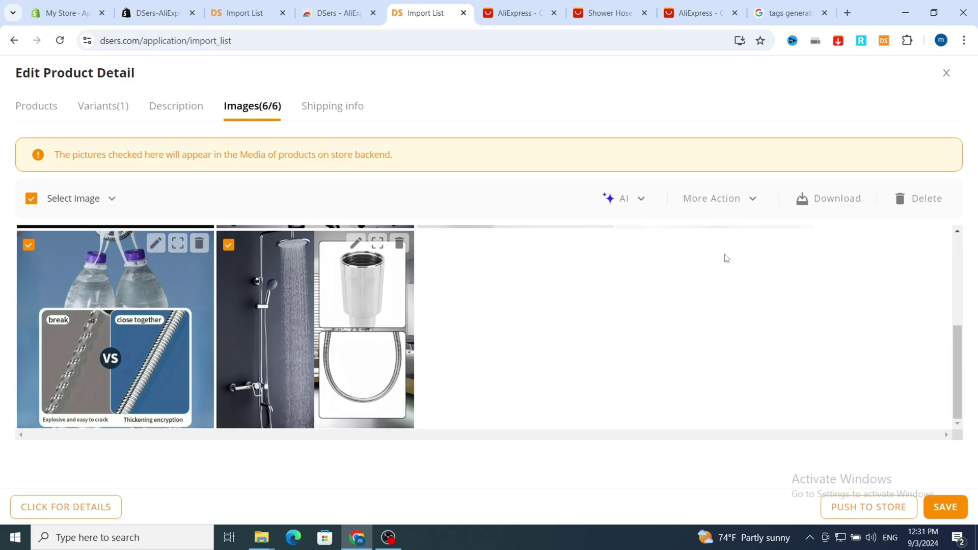
{"action": "scroll", "coordinate": [356, 345], "scroll_direction": "up", "scroll_amount": 3}
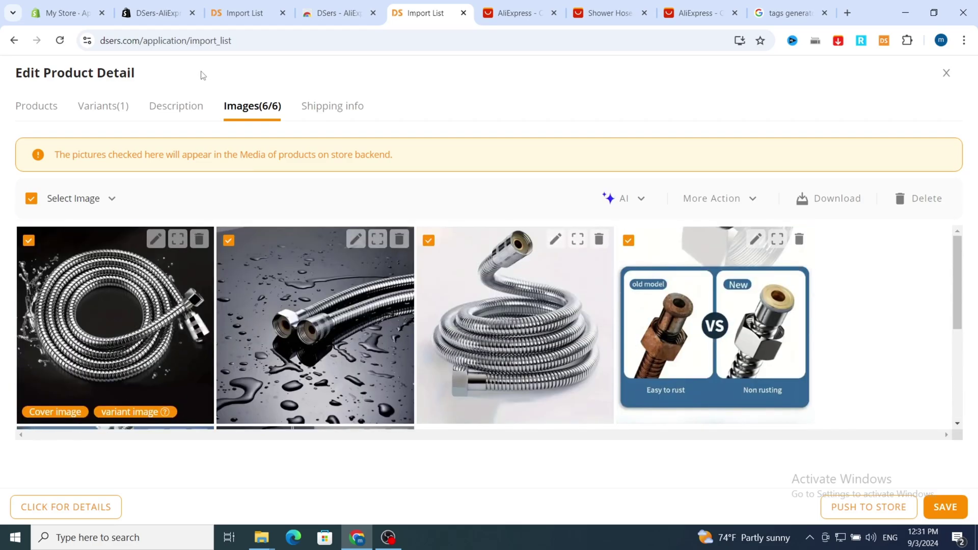
- Check the Shower Hose's shipping information and save the product's edited details
{"action": "left_click", "coordinate": [323, 109]}
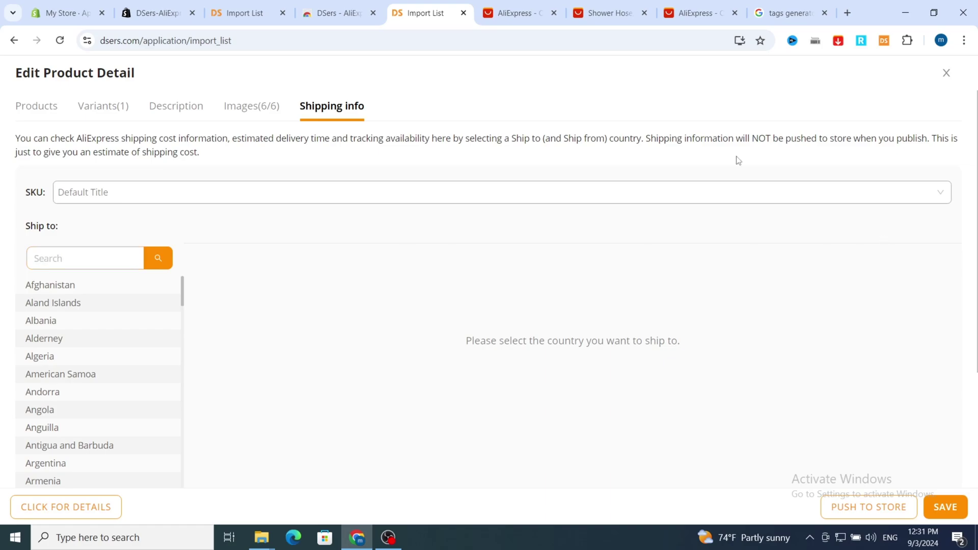
{"action": "left_click", "coordinate": [35, 113]}
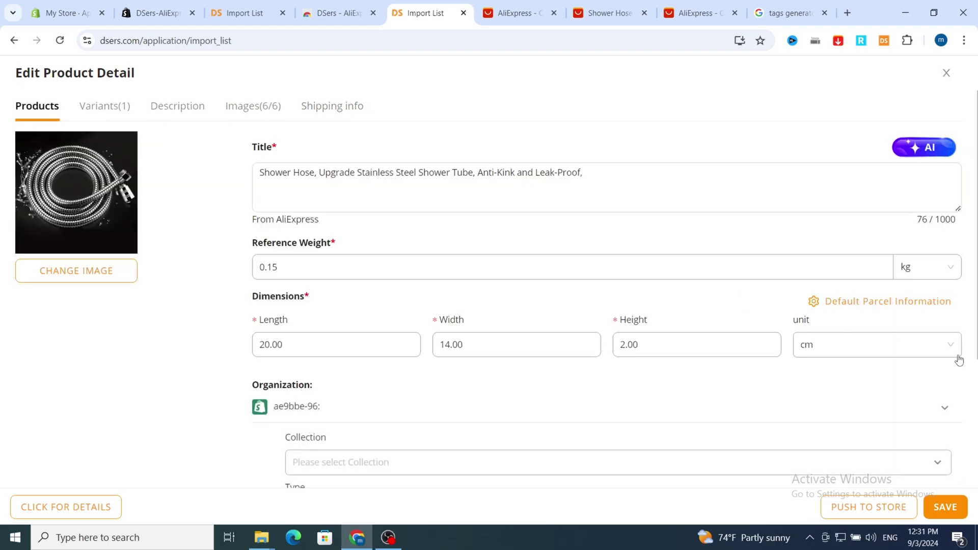
{"action": "left_click", "coordinate": [953, 514]}
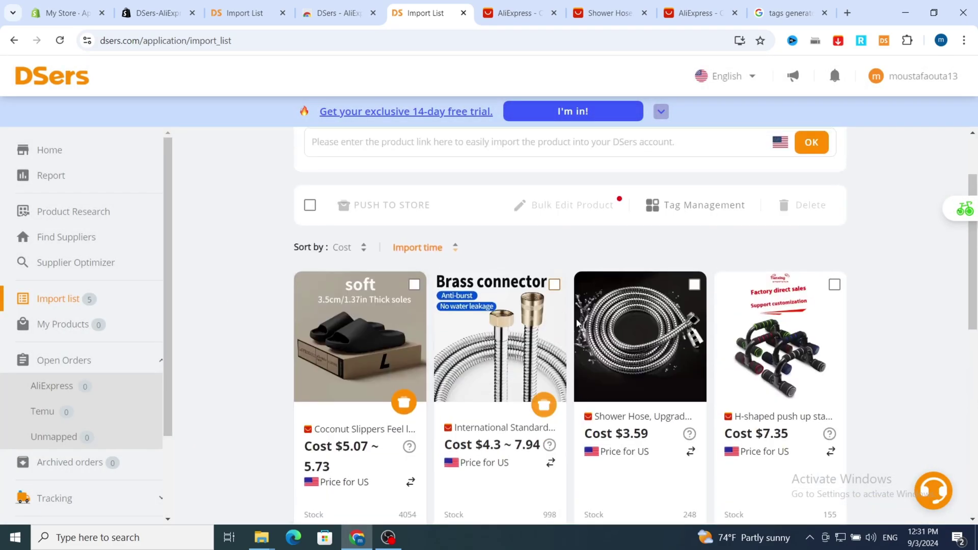
- Push the Shower Hose to stores ae9bbe-96 and 7afab0-55 with the "Only push products' SPECIFICATIONS" preference enabled
{"action": "scroll", "coordinate": [639, 327], "scroll_direction": "down", "scroll_amount": 3}
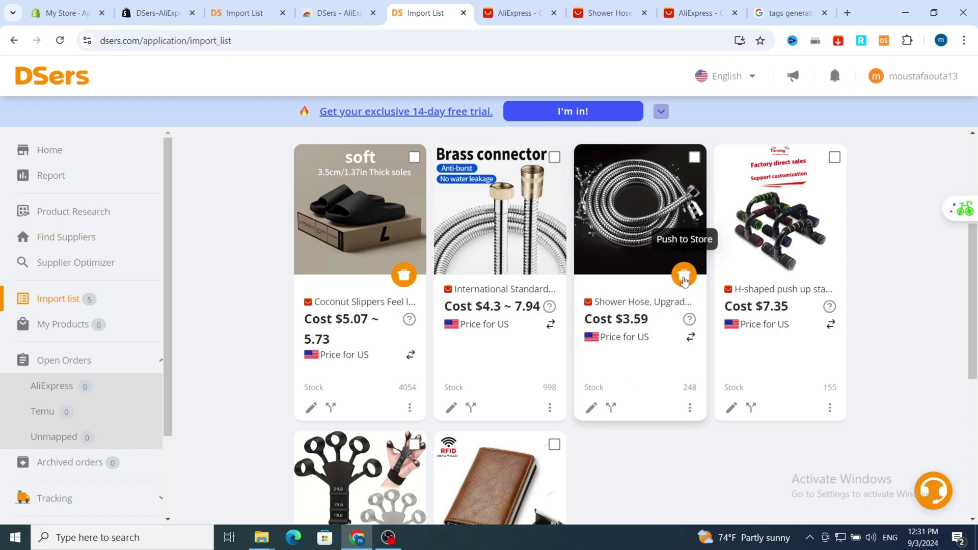
{"action": "left_click", "coordinate": [684, 276]}
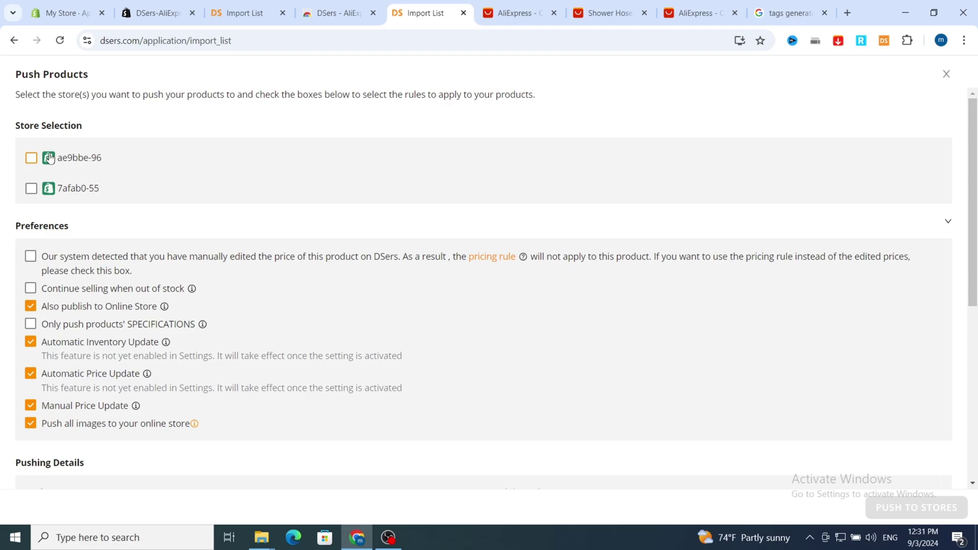
{"action": "left_click", "coordinate": [30, 158]}
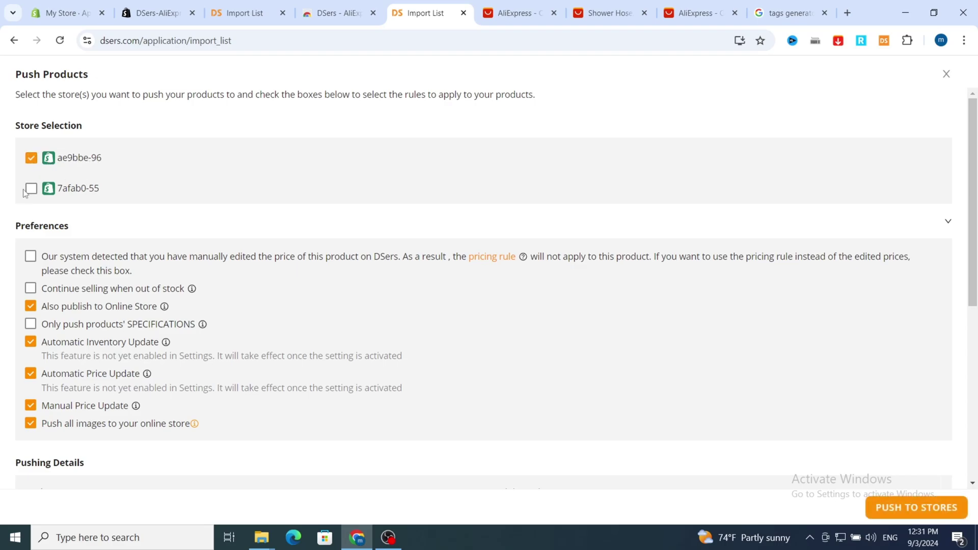
{"action": "left_click", "coordinate": [31, 193]}
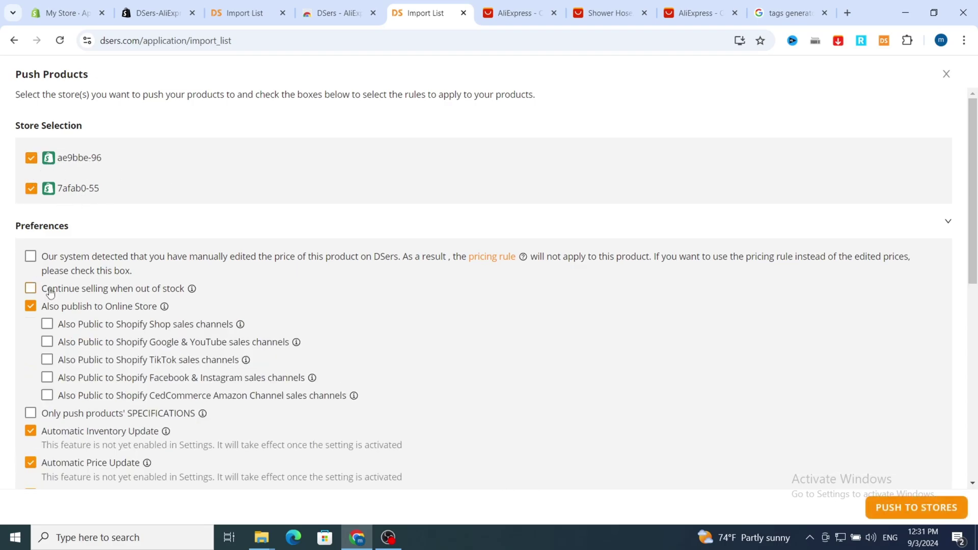
{"action": "scroll", "coordinate": [45, 298], "scroll_direction": "down", "scroll_amount": 2}
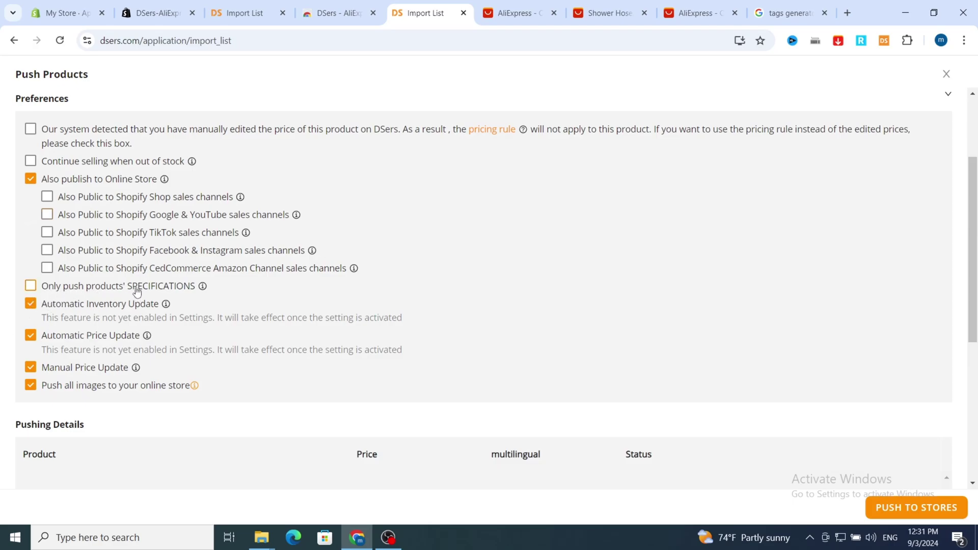
{"action": "left_click", "coordinate": [30, 289]}
{"action": "left_click", "coordinate": [906, 509]}
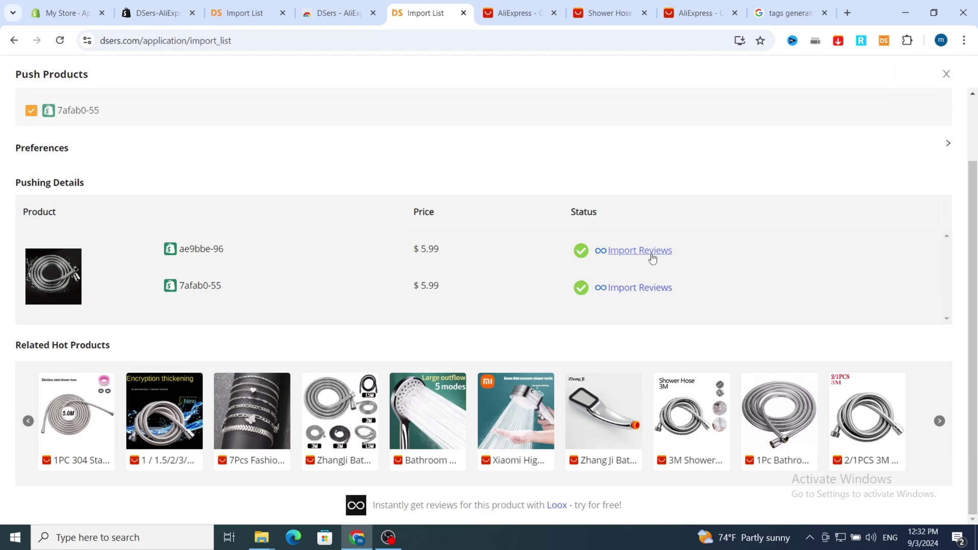
- Switch to the Shopify admin and open the store's product list
{"action": "left_click", "coordinate": [61, 10]}
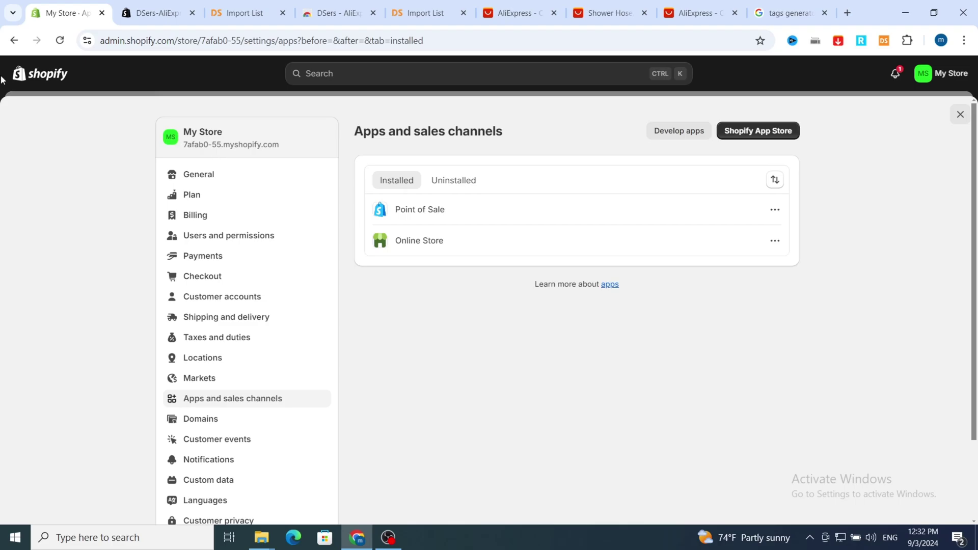
{"action": "left_click", "coordinate": [31, 77]}
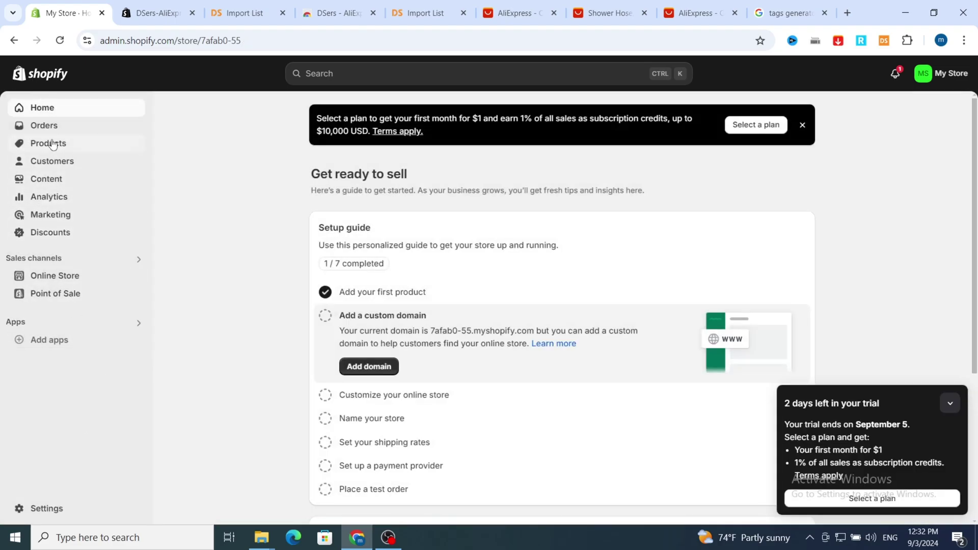
{"action": "left_click", "coordinate": [48, 145]}
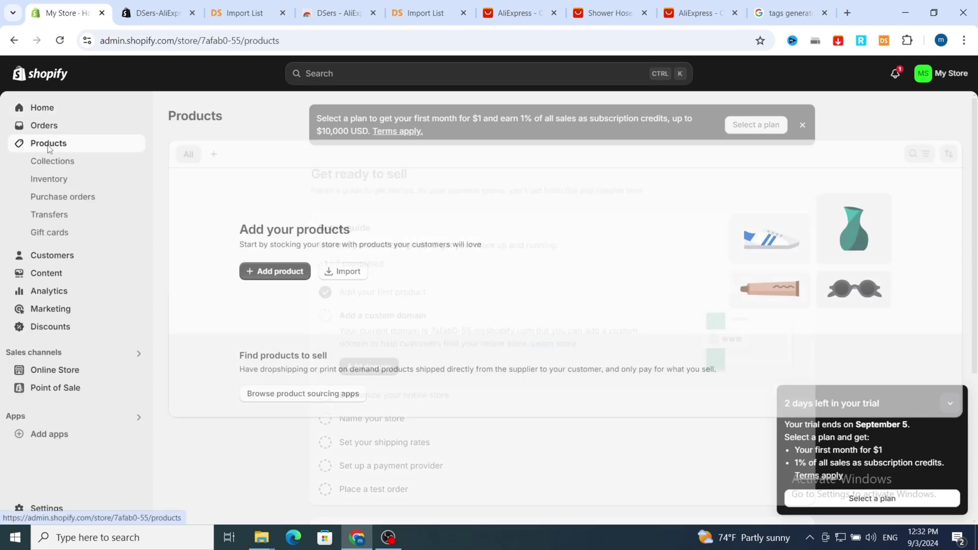